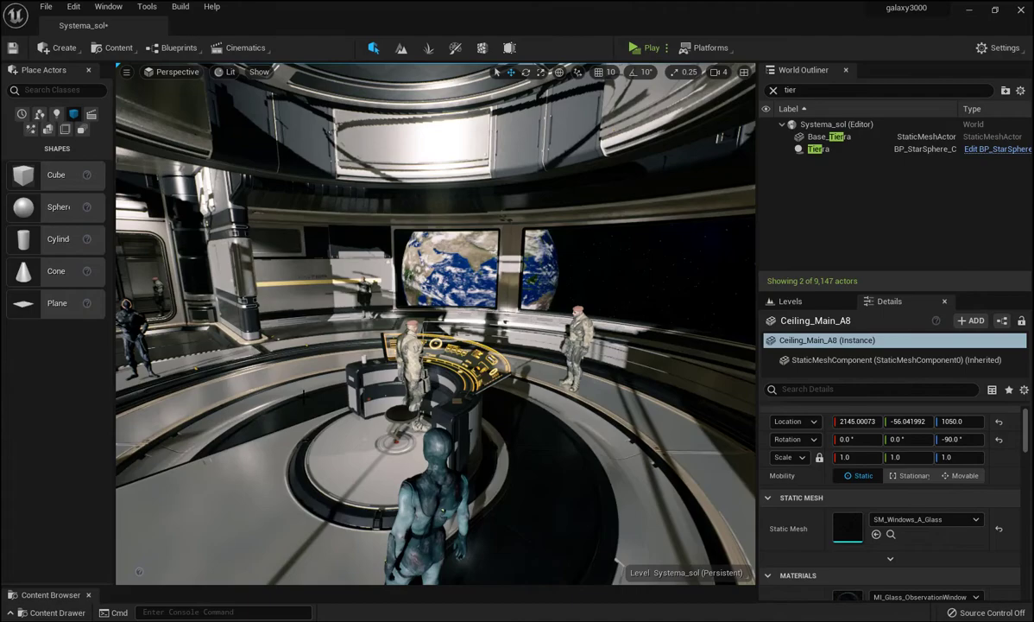
Step: Fly the camera through the Systema_sol space station interior
right_drag(436, 323, 622, 328)
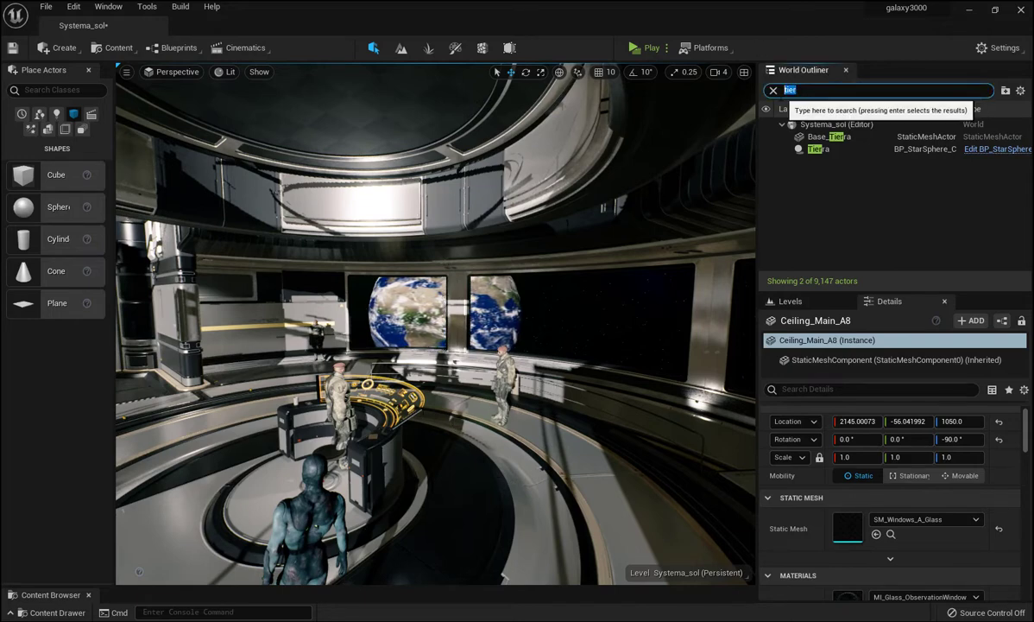
Step: Filter the Outliner by 'venu' and select the Base_Venus platform
click(788, 91)
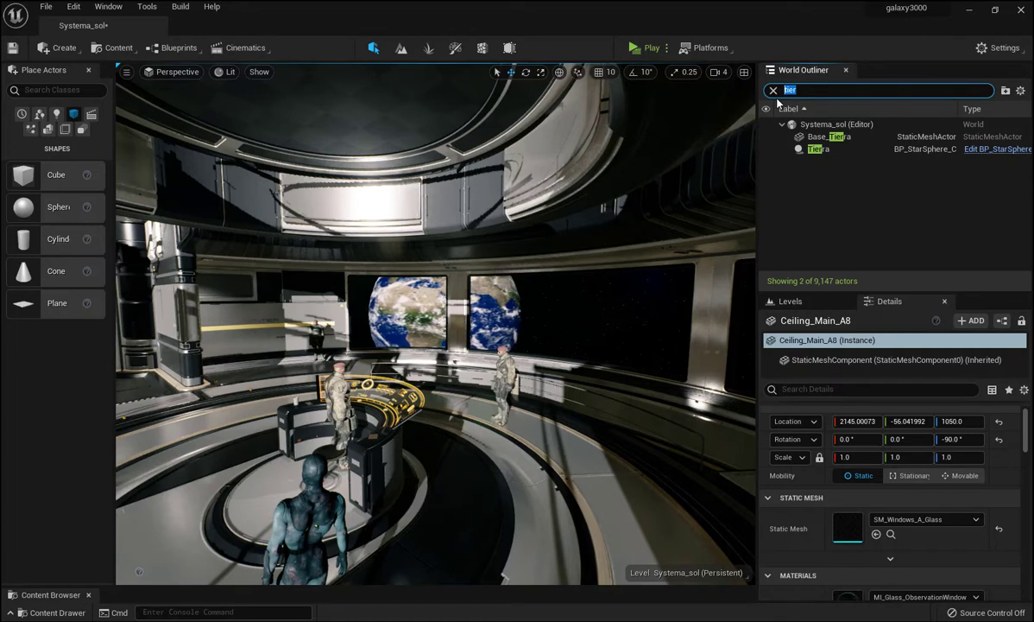
text(venu)
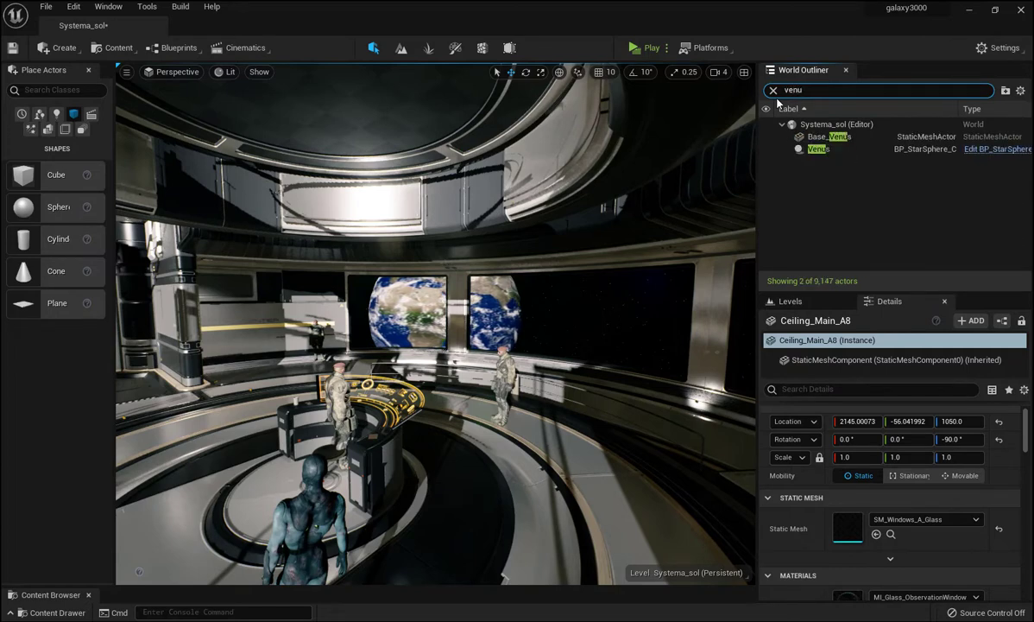
click(836, 138)
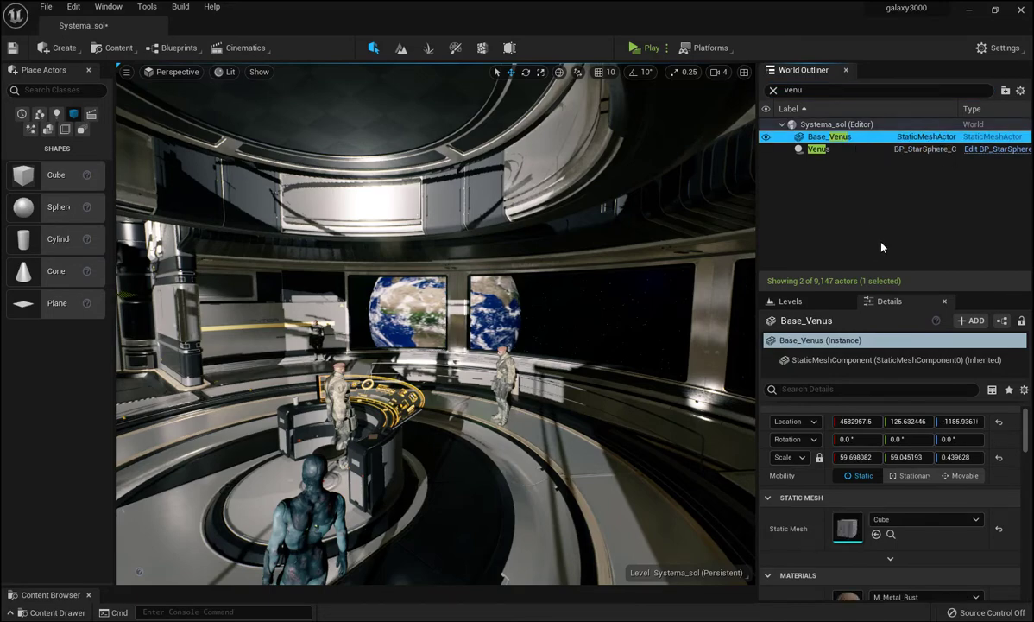
Step: Frame Base_Venus, then fly past the platform and turn toward the Venus planet
key(f)
right_drag(461, 337, 460, 337)
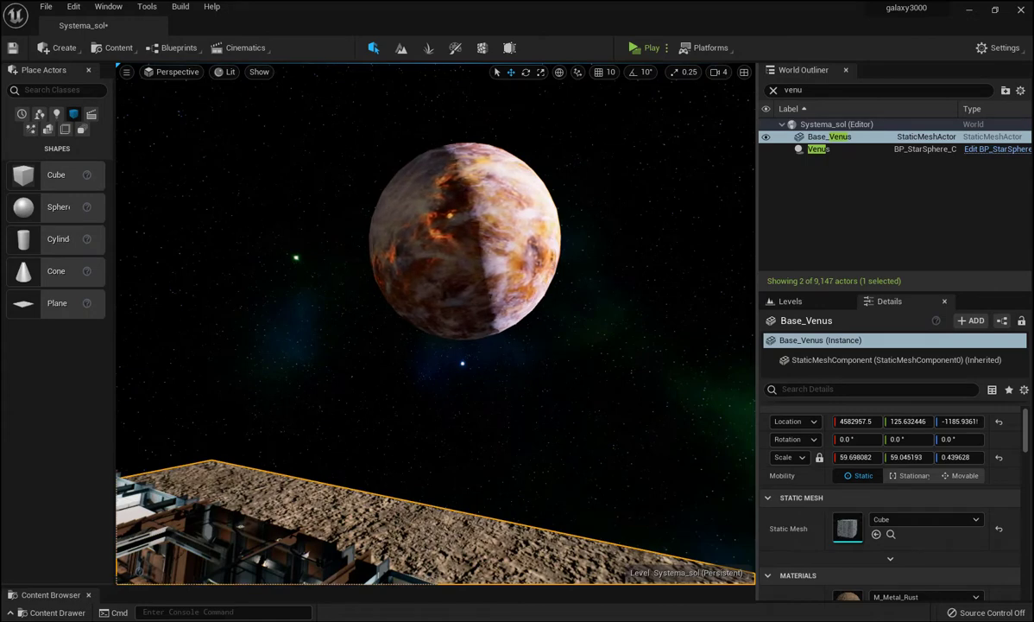
right_drag(460, 337, 460, 336)
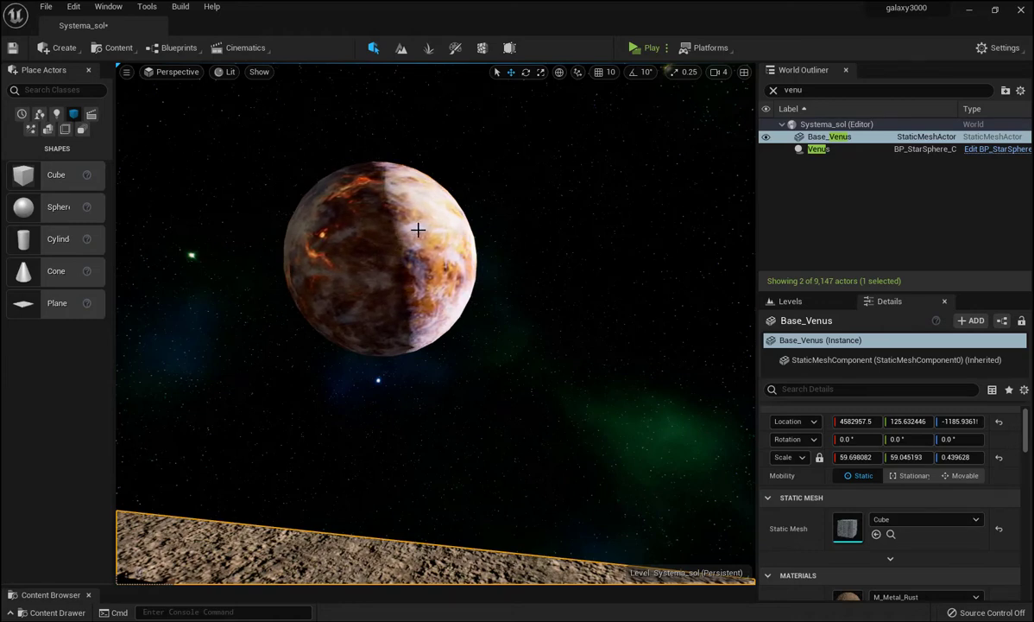
mouse_move(418, 229)
right_down()
mouse_move(405, 199)
mouse_move(363, 216)
right_up()
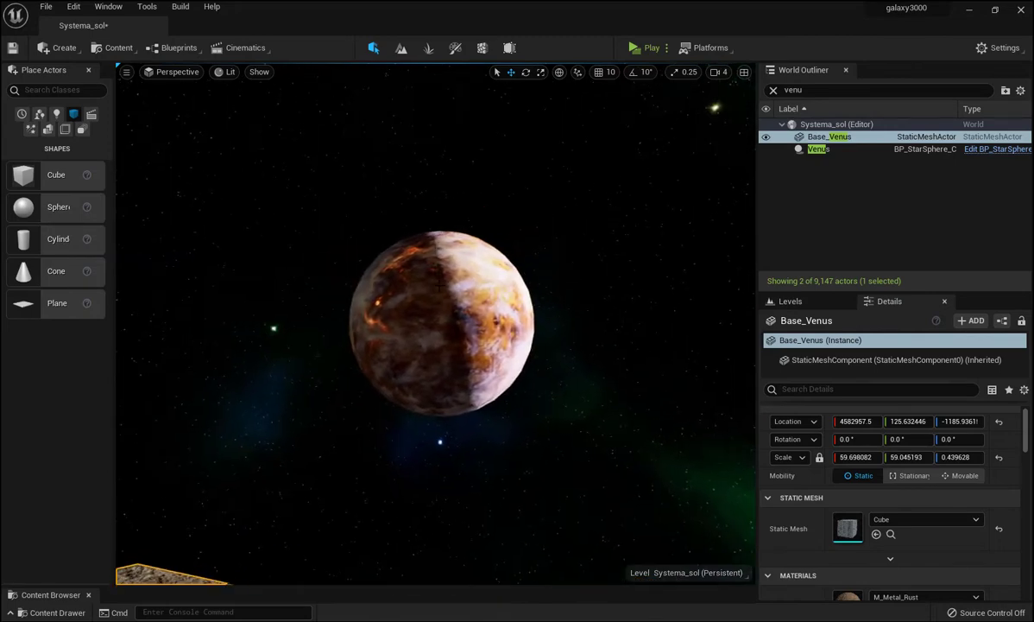
Step: Fly toward Venus, through its surface, then back out to see the whole planet
key(w)
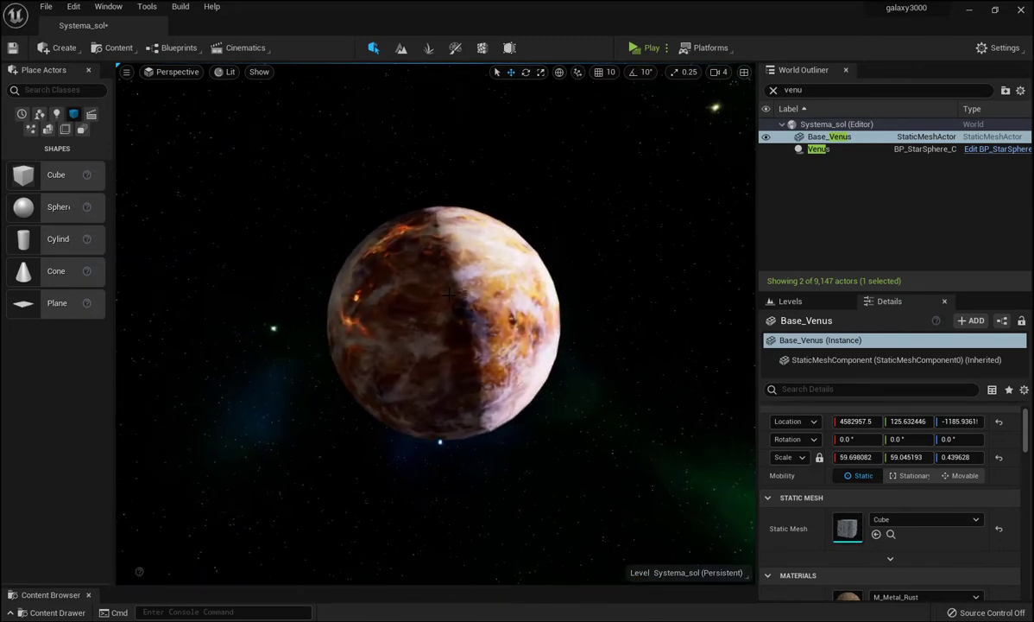
key(w)
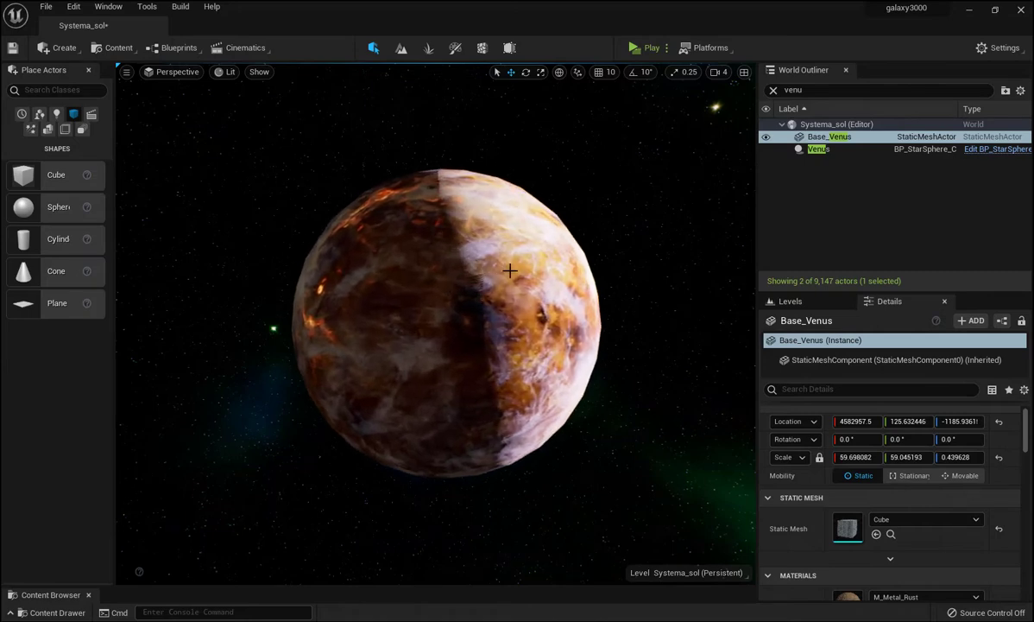
right_drag(510, 270, 517, 226)
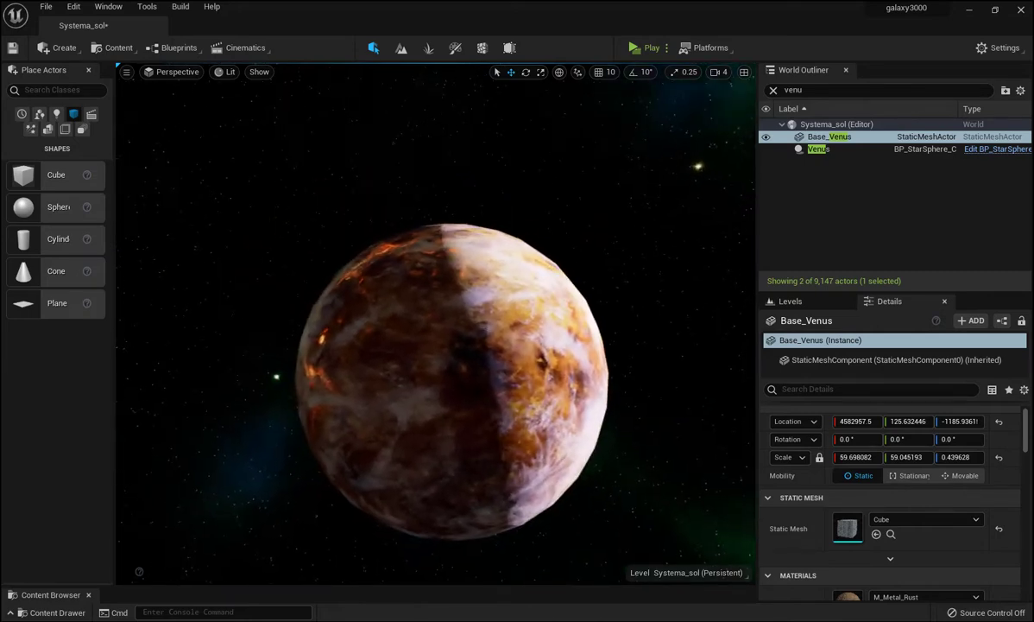
key(s)
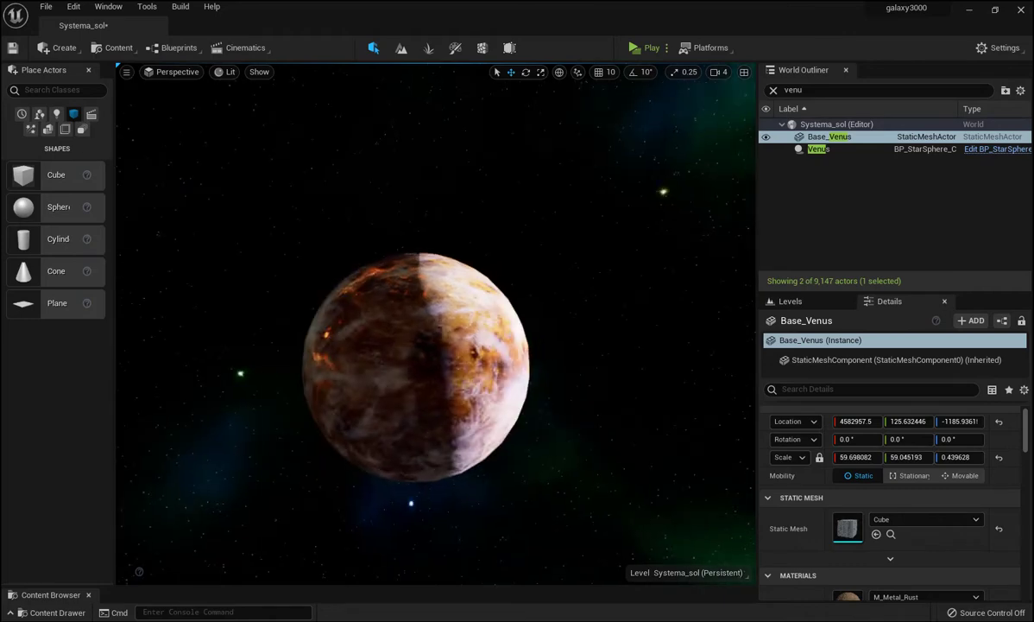
key(w)
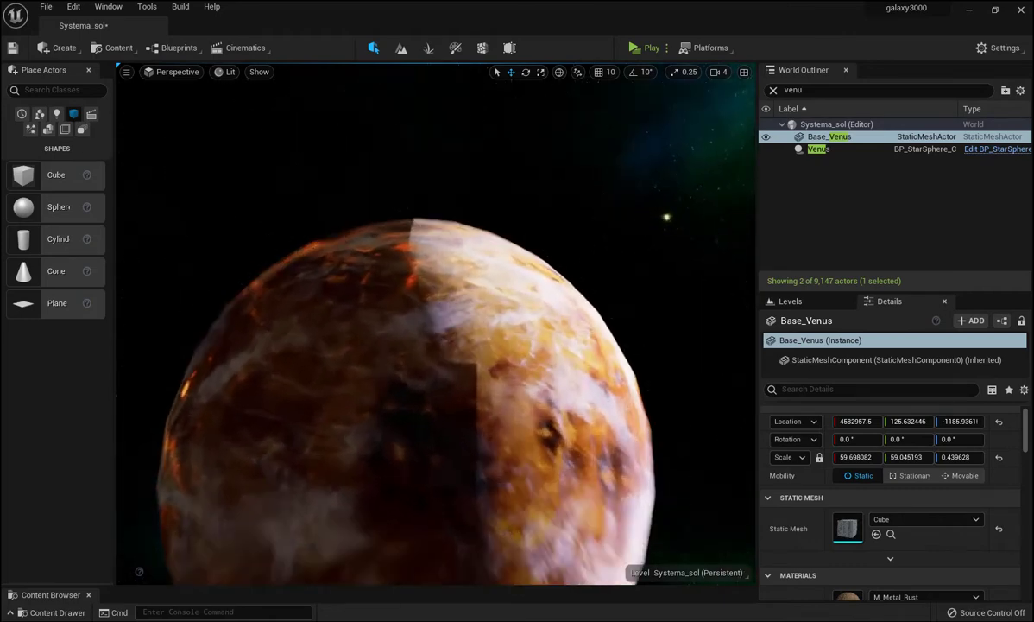
key(w)
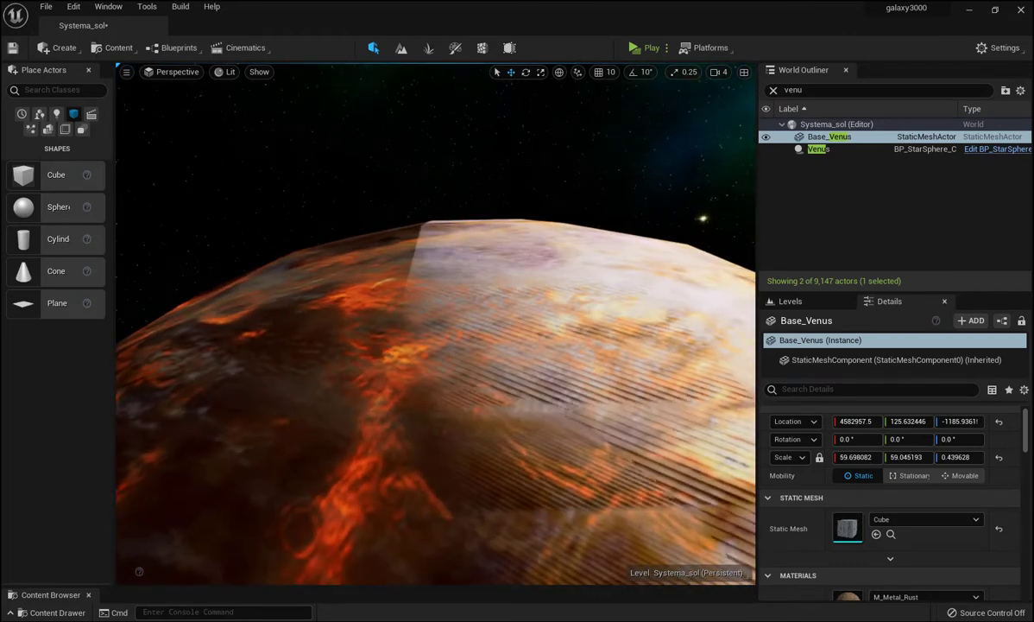
key(w)
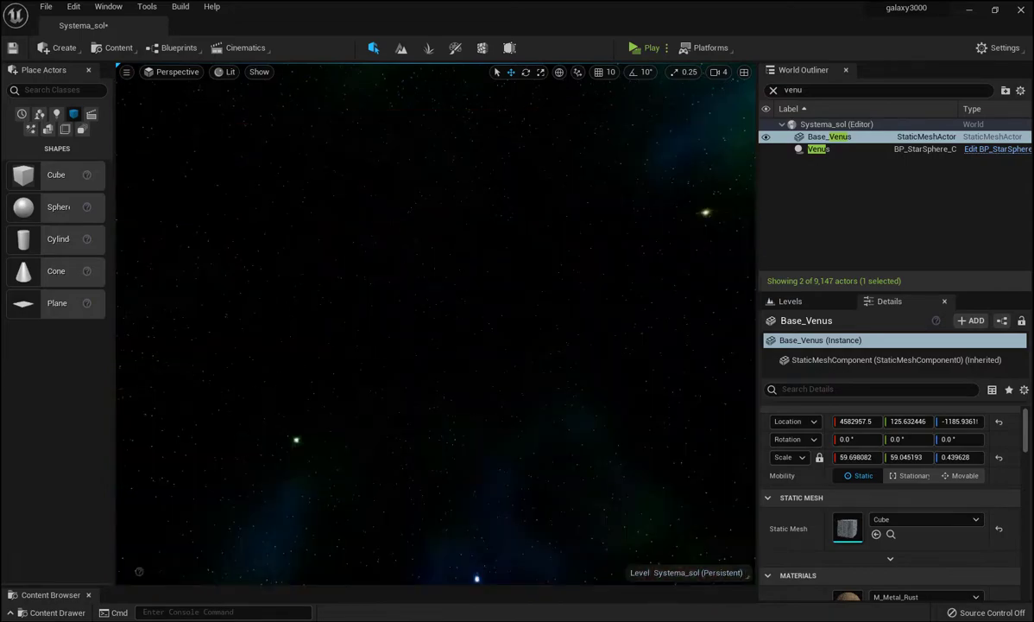
key(s)
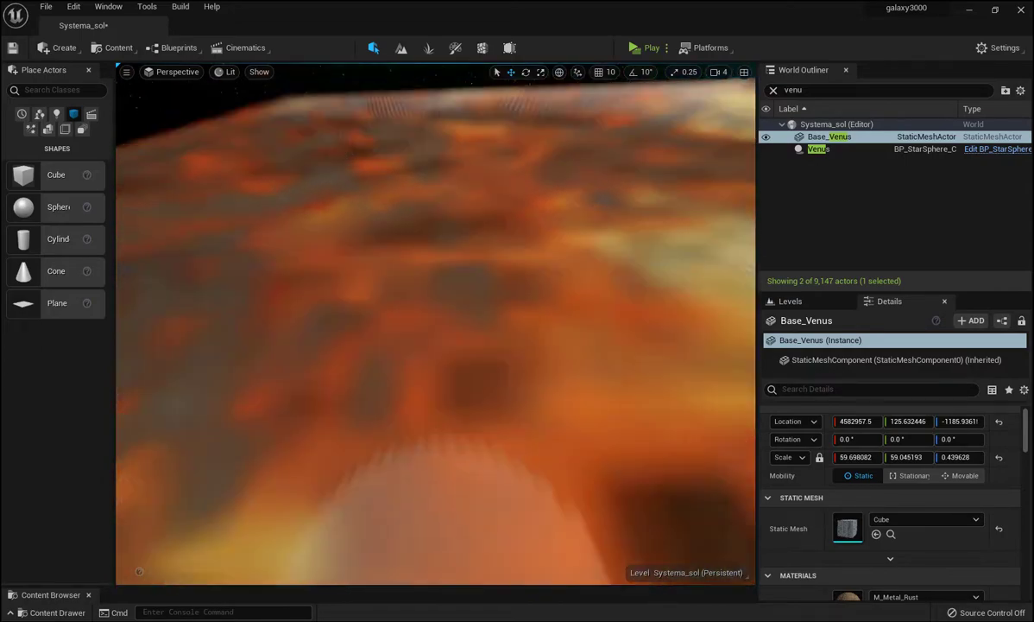
key(s)
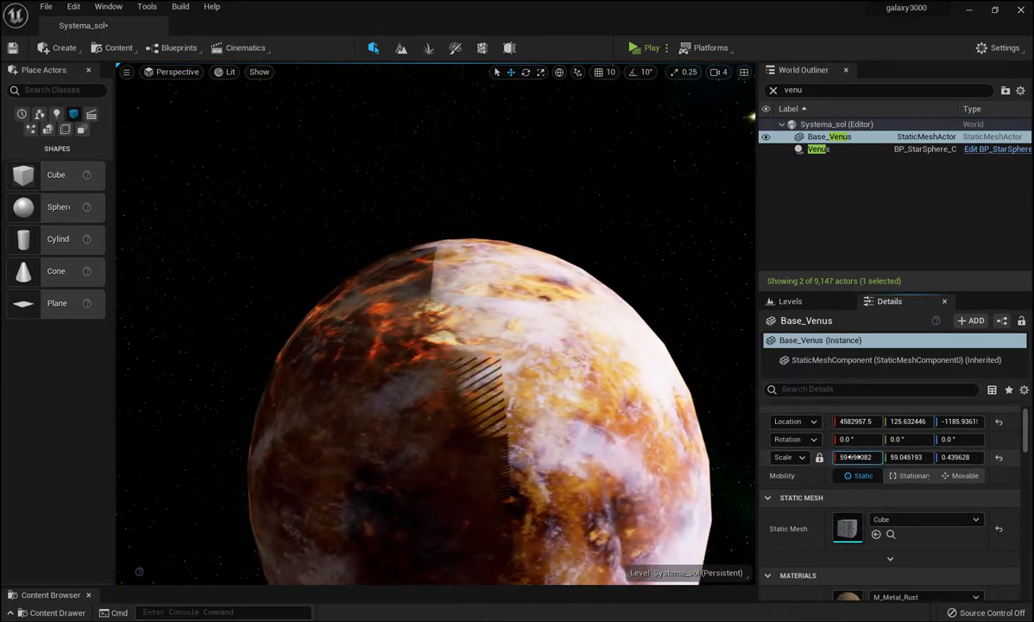
Step: Select the Venus sphere in the viewport and frame it centred with F
scroll(869, 456, down, 3)
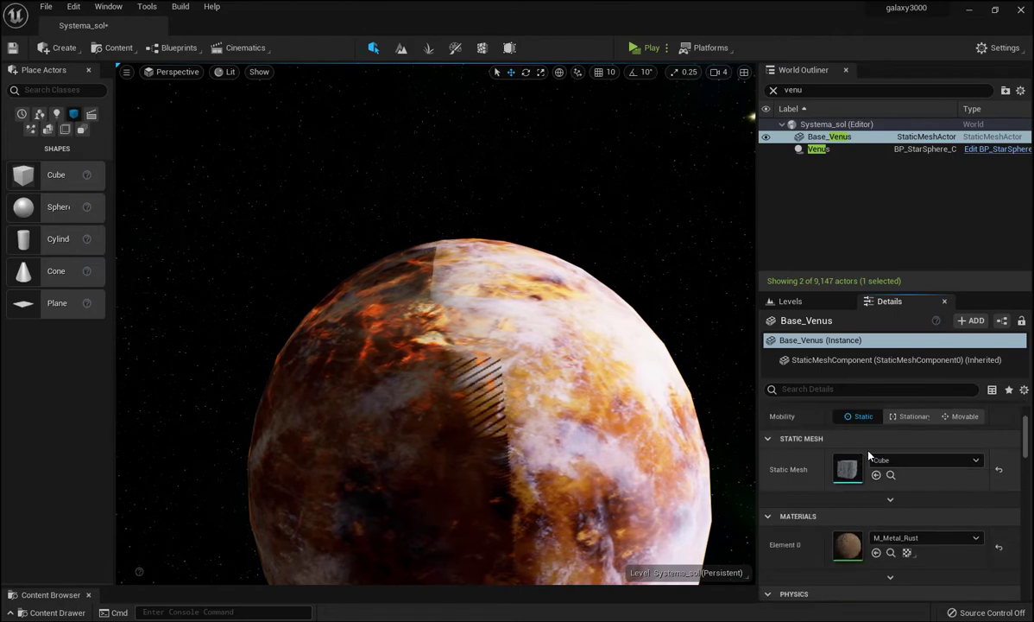
scroll(869, 456, down, 3)
click(568, 453)
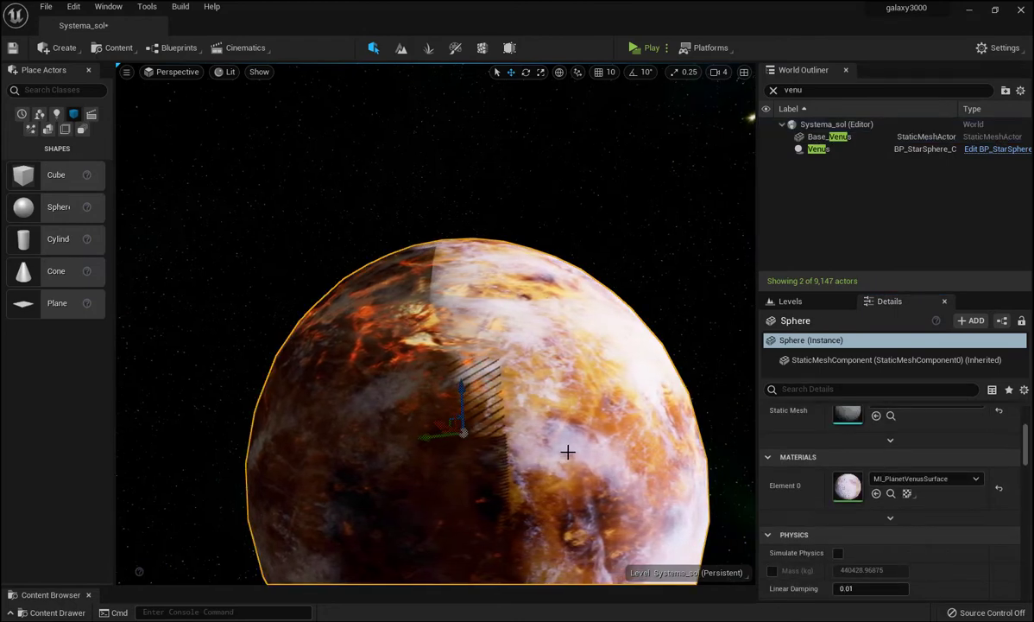
scroll(881, 462, up, 3)
scroll(881, 449, up, 3)
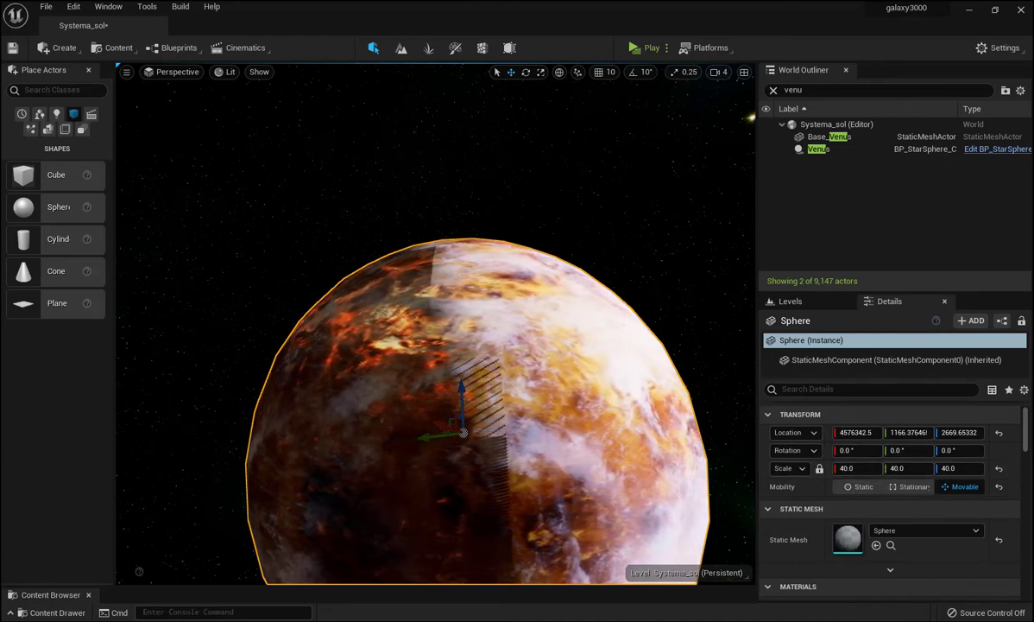
key(f)
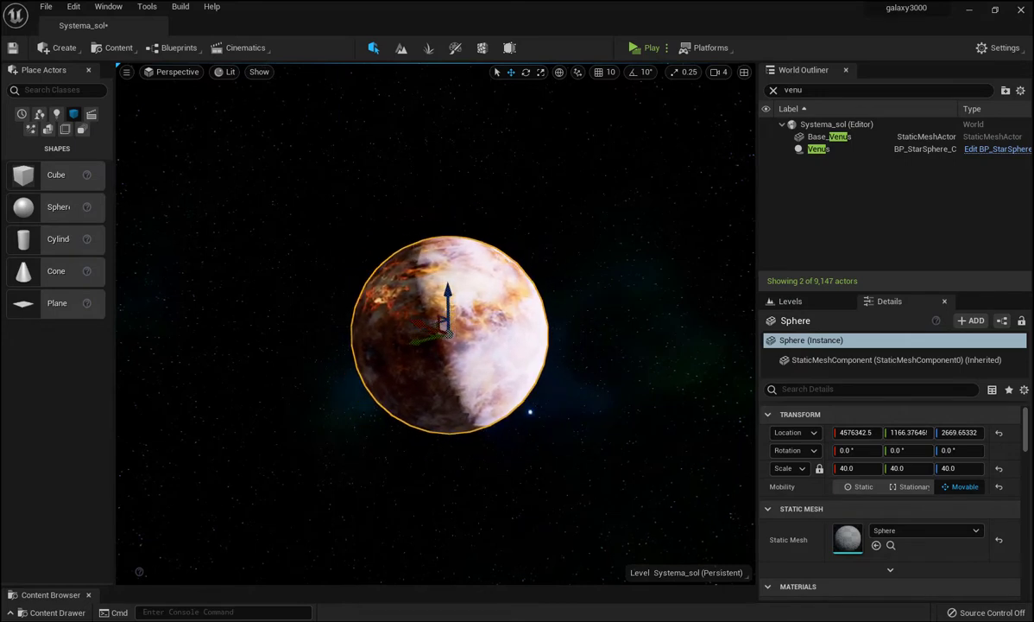
Step: Enter Landscape mode, widen its New Landscape panel, and turn the view up toward the planet
click(402, 50)
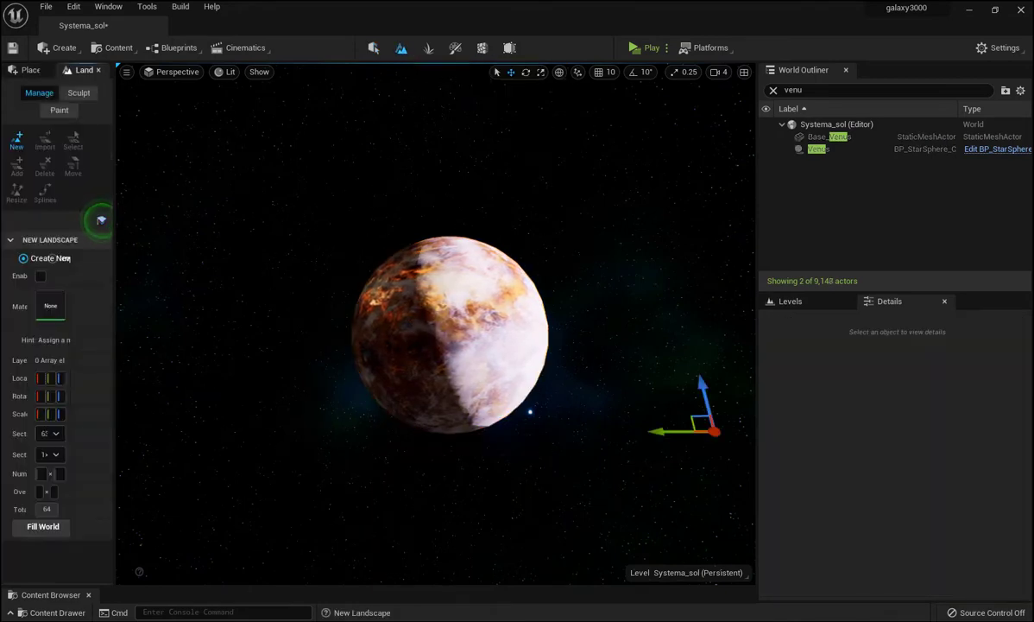
right_drag(436, 328, 436, 328)
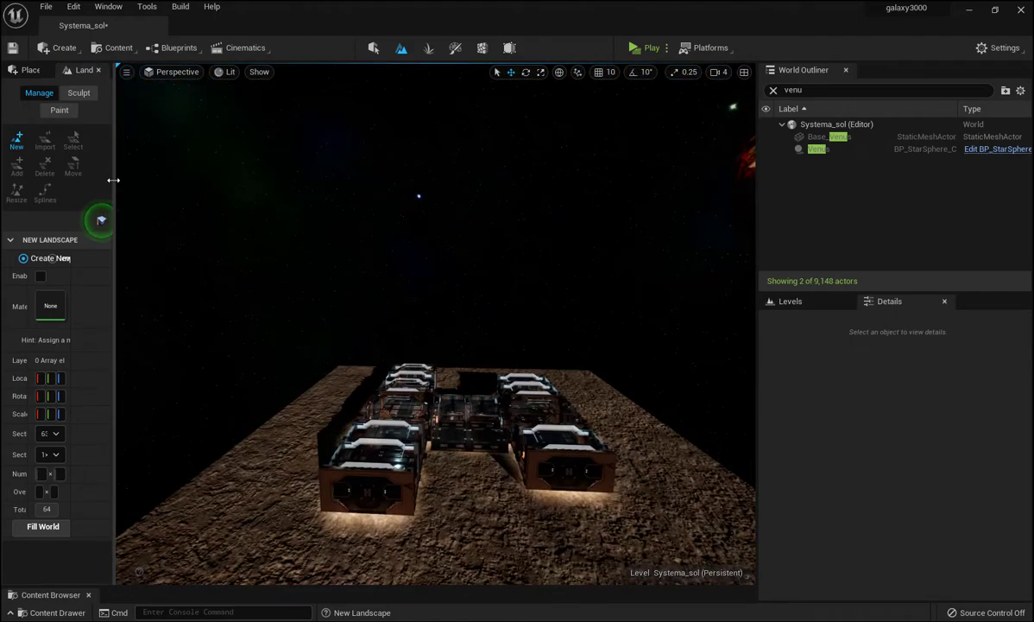
drag(115, 190, 377, 205)
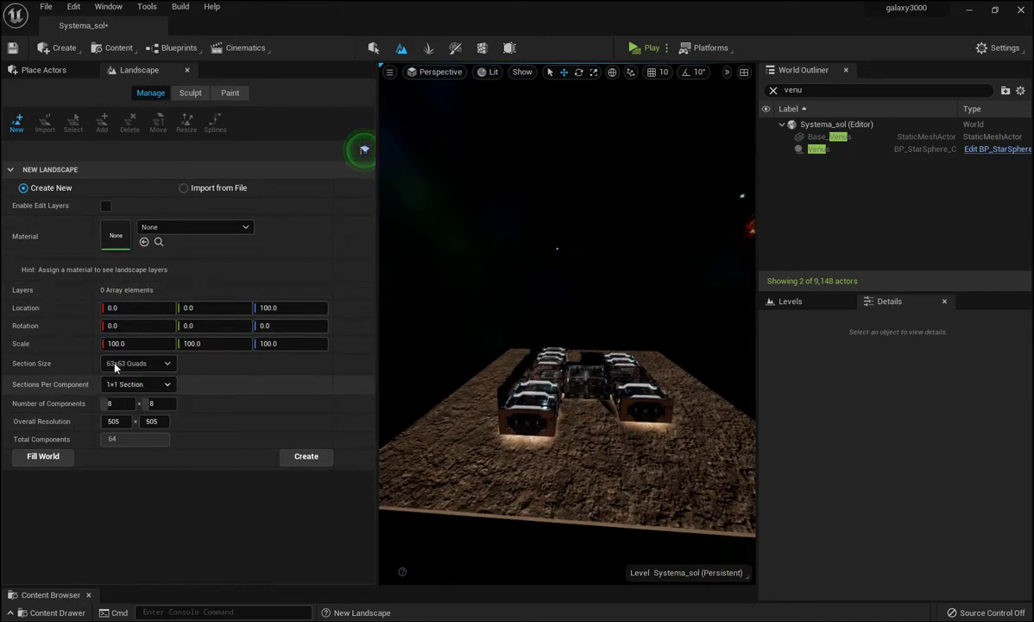
mouse_move(418, 560)
right_down()
mouse_move(484, 484)
mouse_move(488, 388)
mouse_move(415, 466)
mouse_move(401, 458)
right_up()
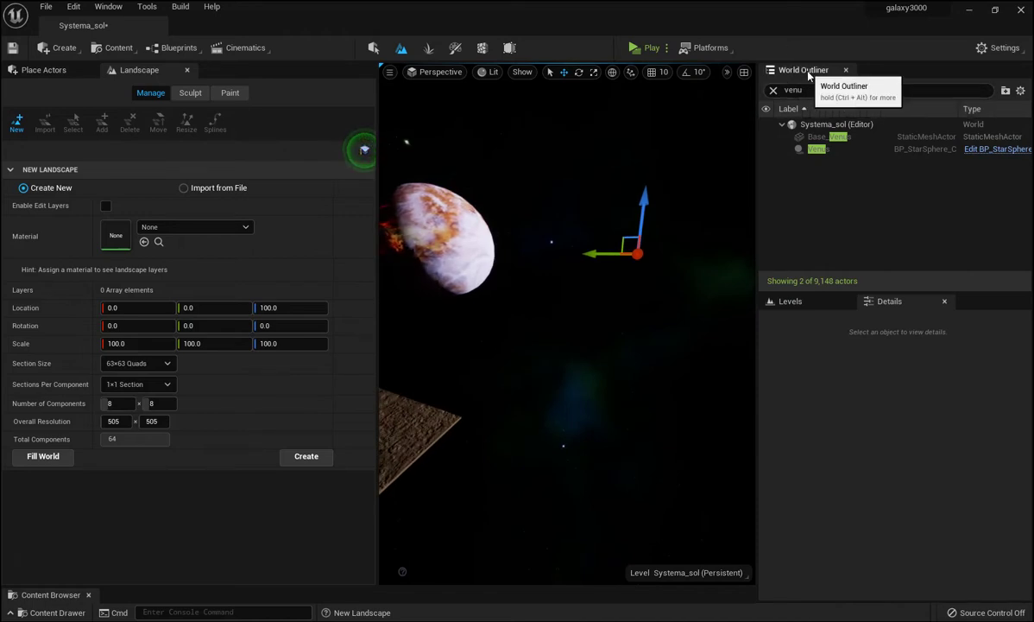
click(786, 92)
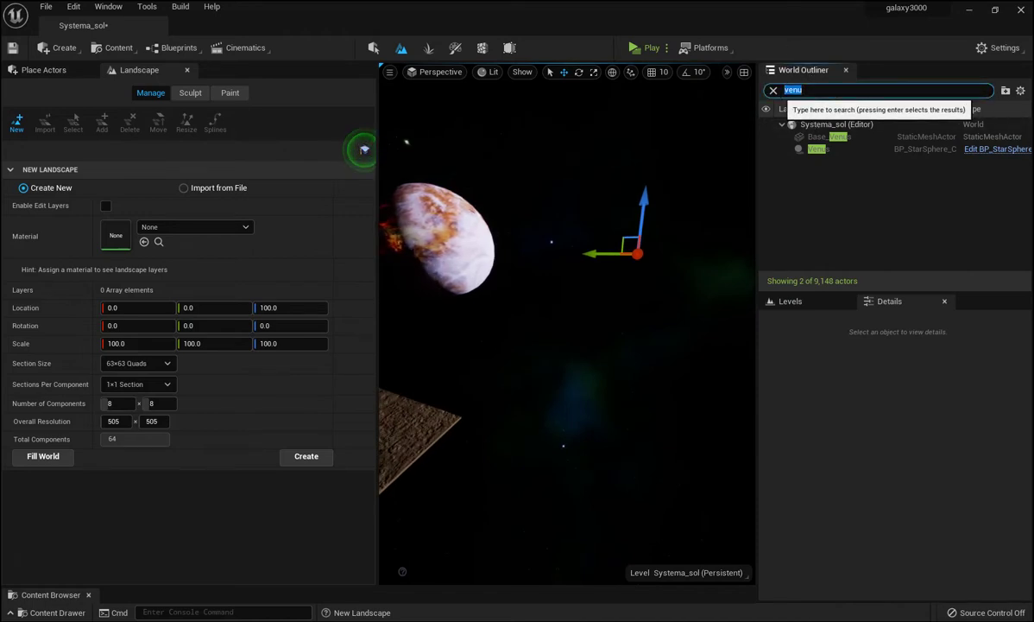
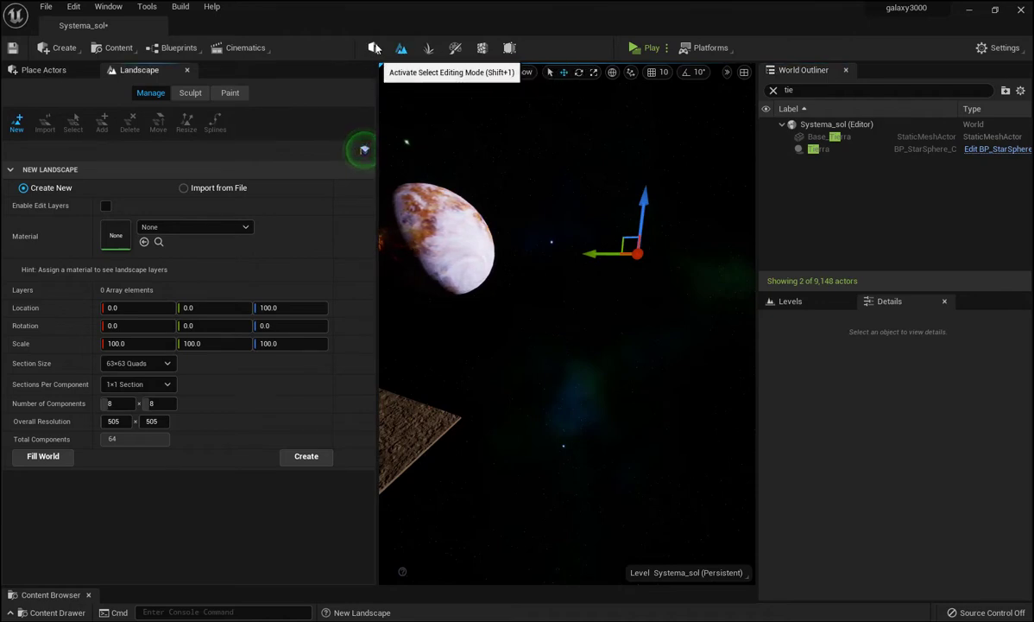
Step: Select and focus Base_Tierra from the World Outliner, then orbit around the Earth base
click(373, 47)
click(824, 138)
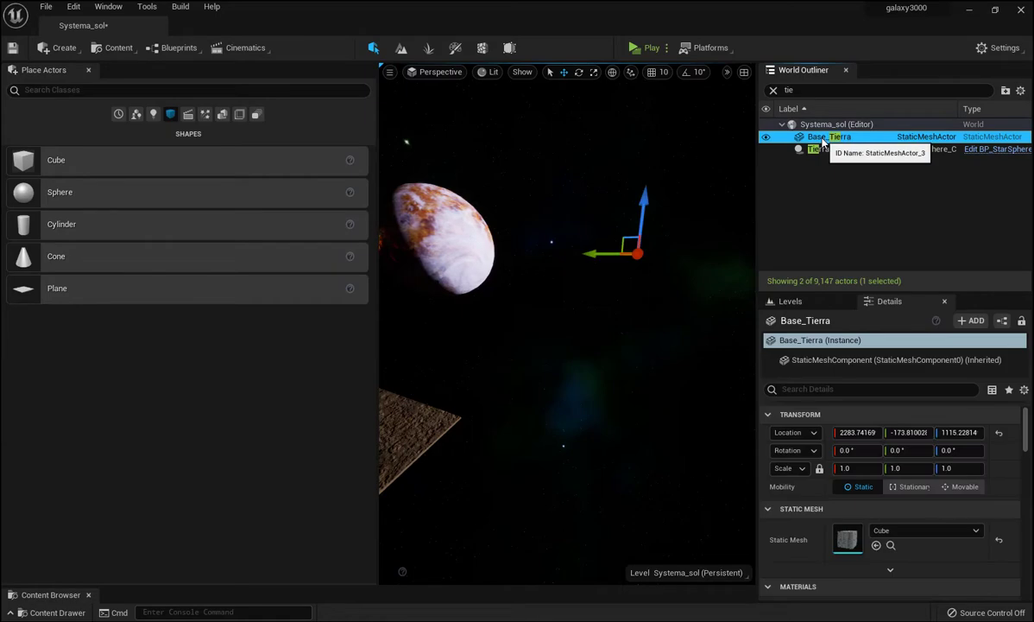
double_click(823, 140)
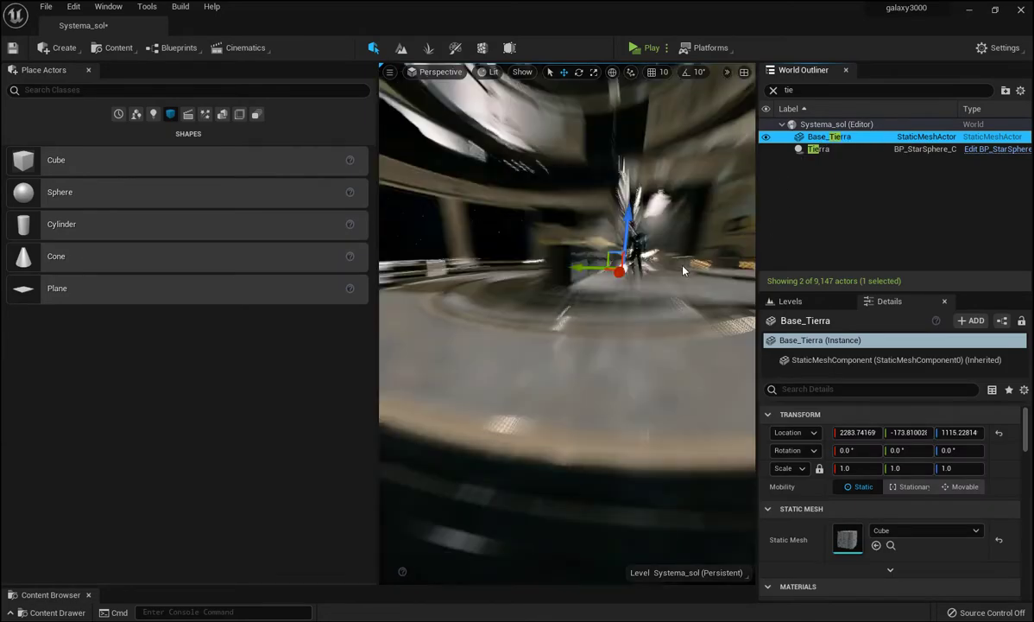
mouse_move(592, 281)
alt+mouse_down()
mouse_move(535, 293)
mouse_move(570, 260)
mouse_move(552, 285)
mouse_move(596, 276)
mouse_move(648, 285)
alt+mouse_up()
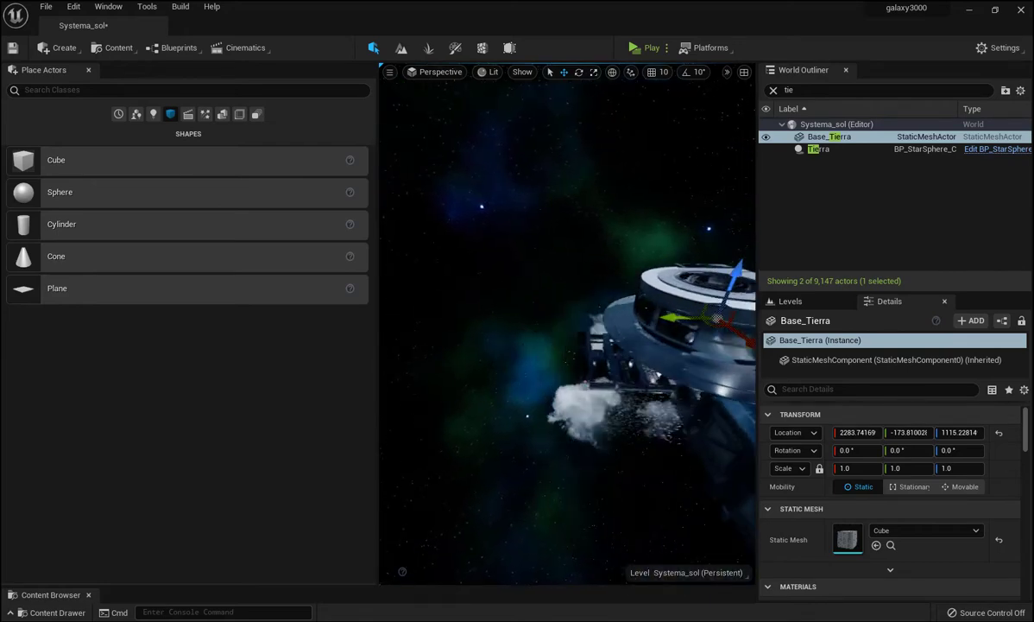
click(401, 48)
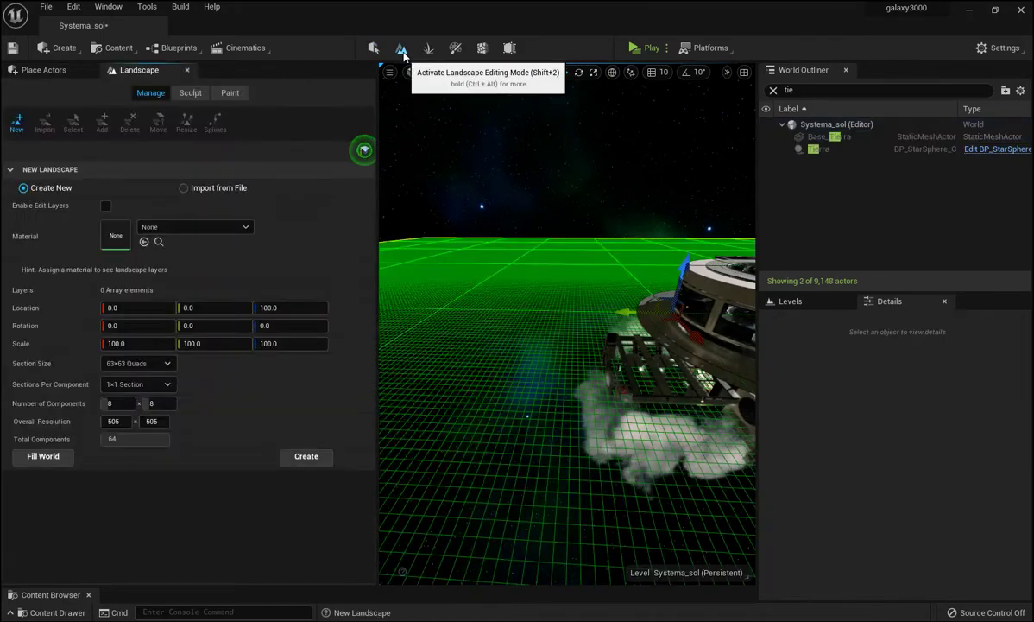
mouse_move(471, 277)
alt+mouse_down()
mouse_move(536, 250)
mouse_move(414, 304)
alt+mouse_up()
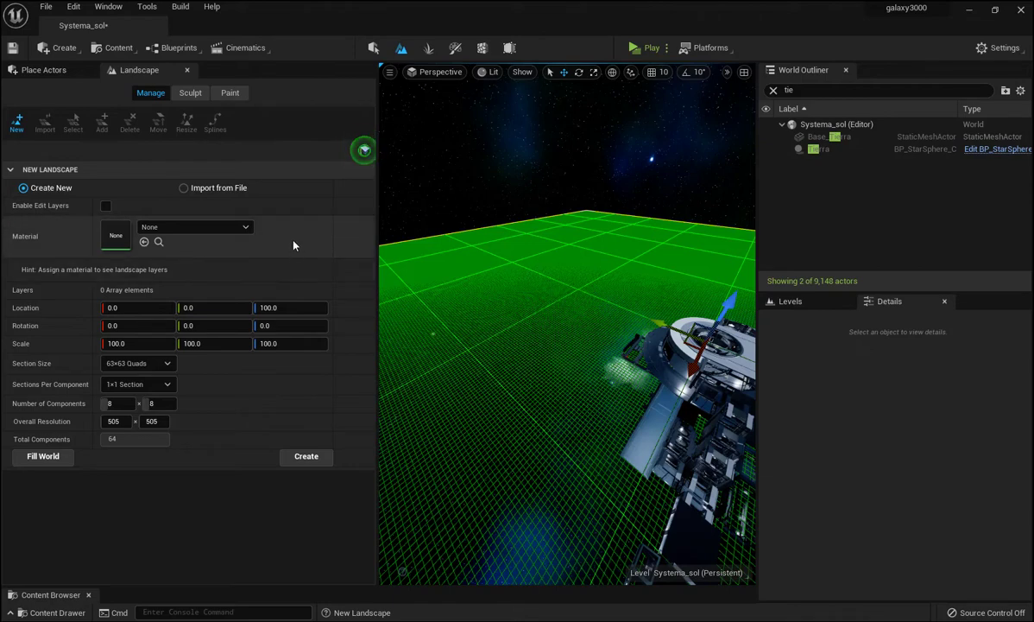
click(180, 91)
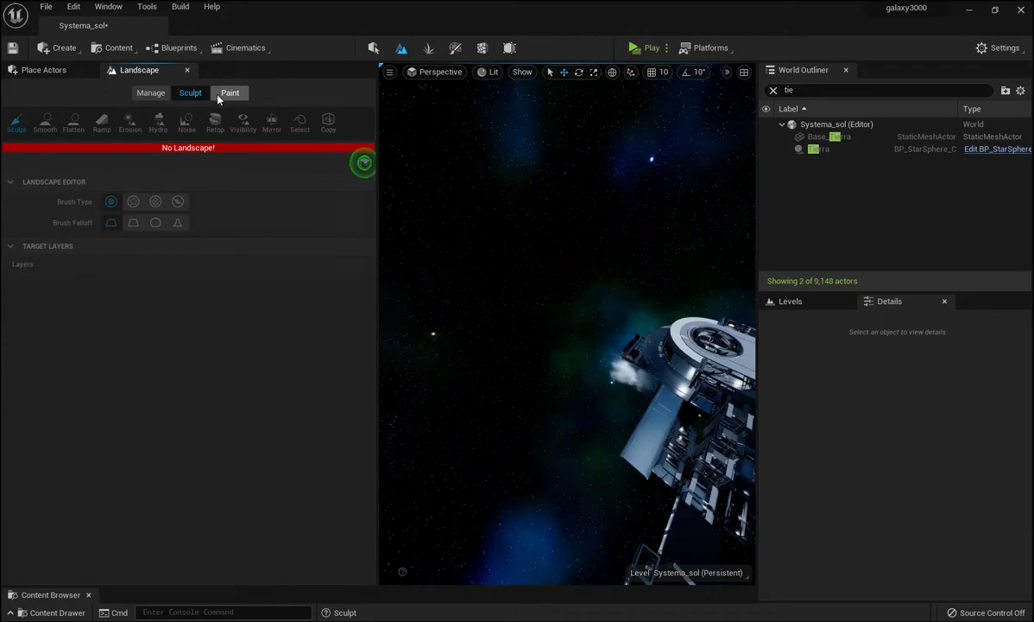
click(218, 97)
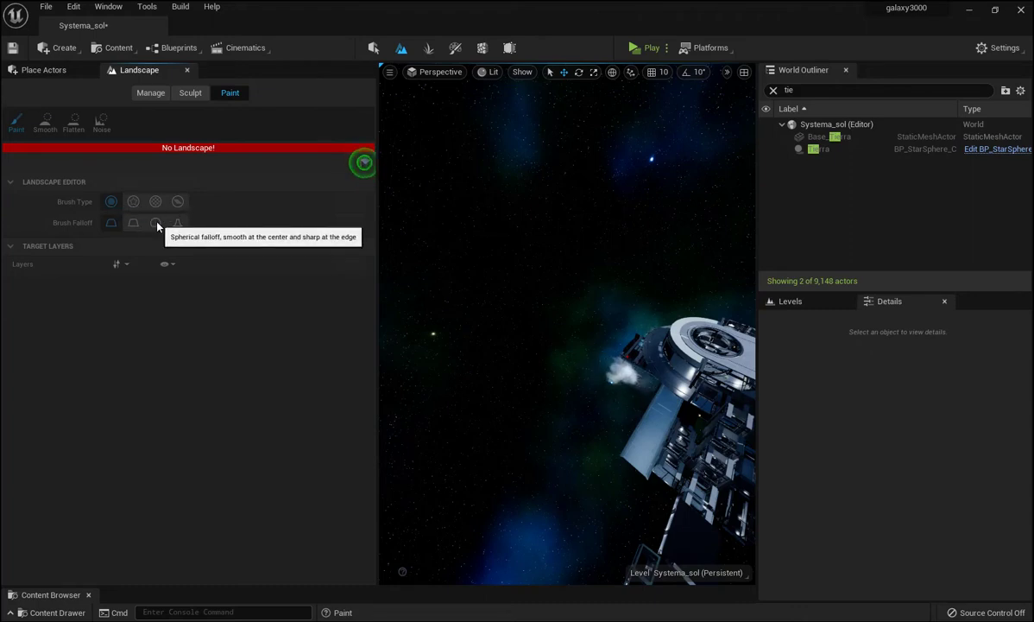
click(190, 94)
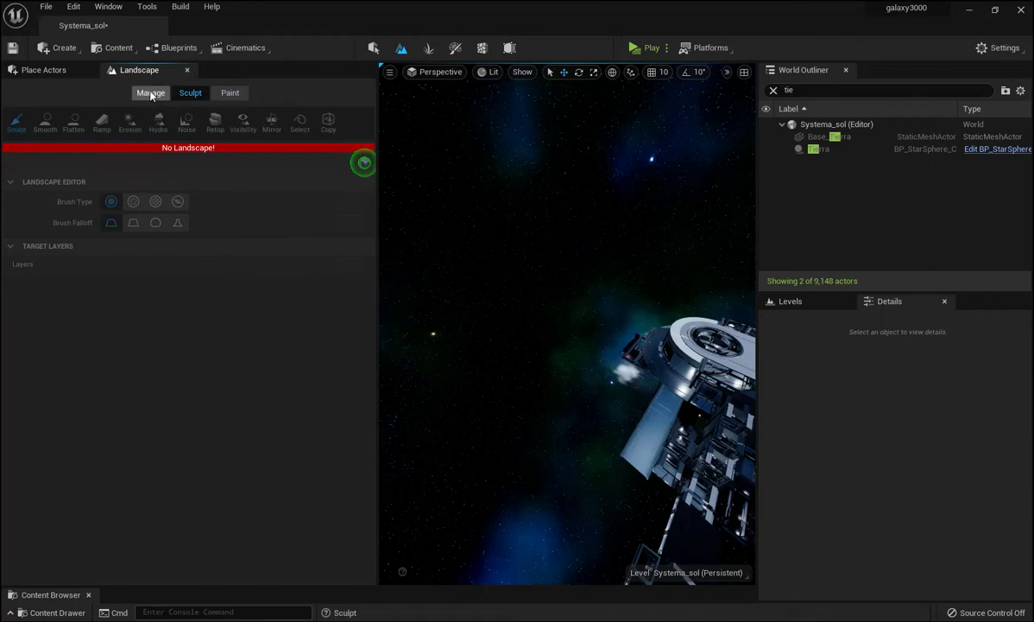
click(150, 93)
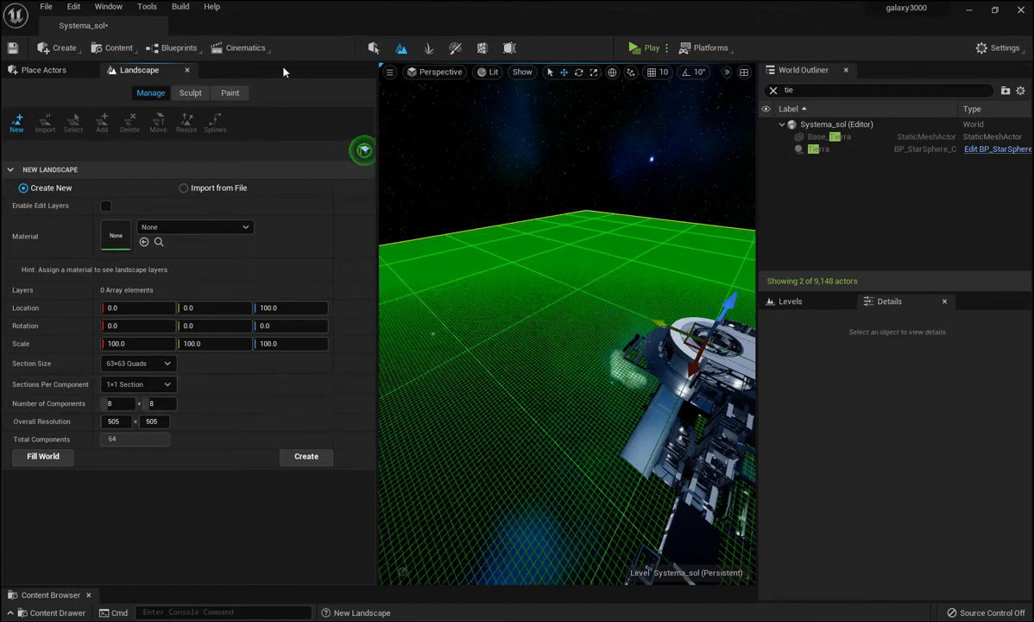
Step: Switch to Select mode and drag the Place Actors splitter left to widen the viewport
click(374, 48)
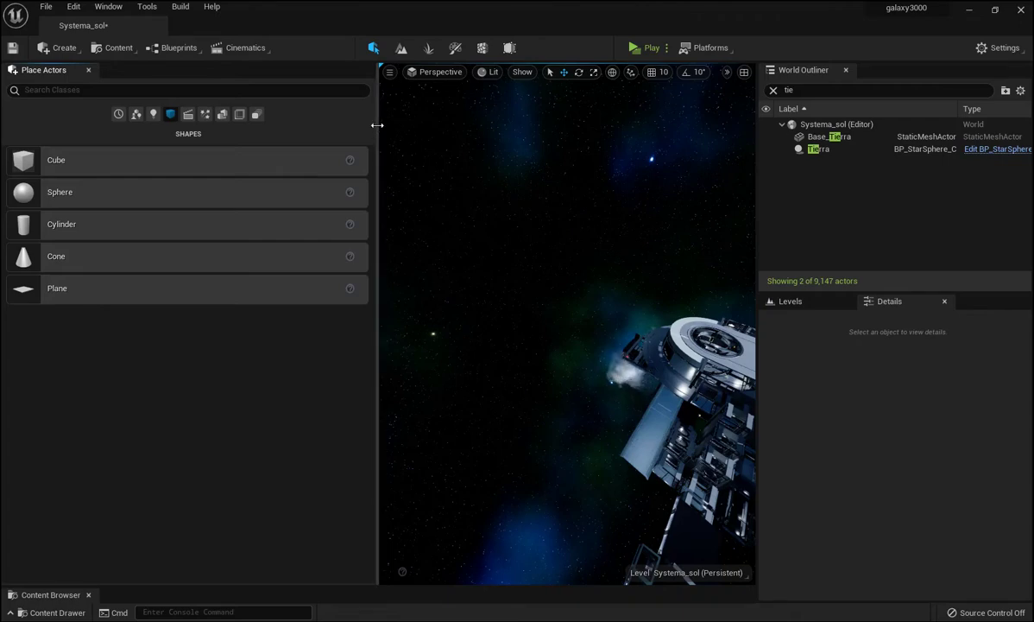
drag(376, 125, 261, 126)
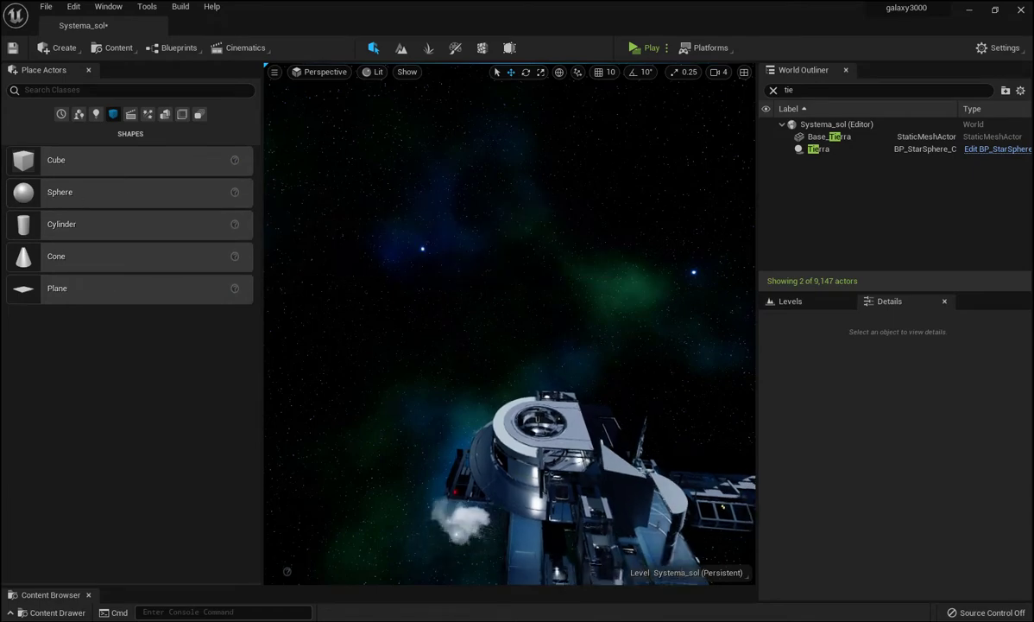
Step: Fly the camera around the station into the command hall with its central crew console
mouse_move(509, 329)
right_down()
mouse_move(484, 311)
mouse_move(518, 311)
mouse_move(484, 328)
right_up()
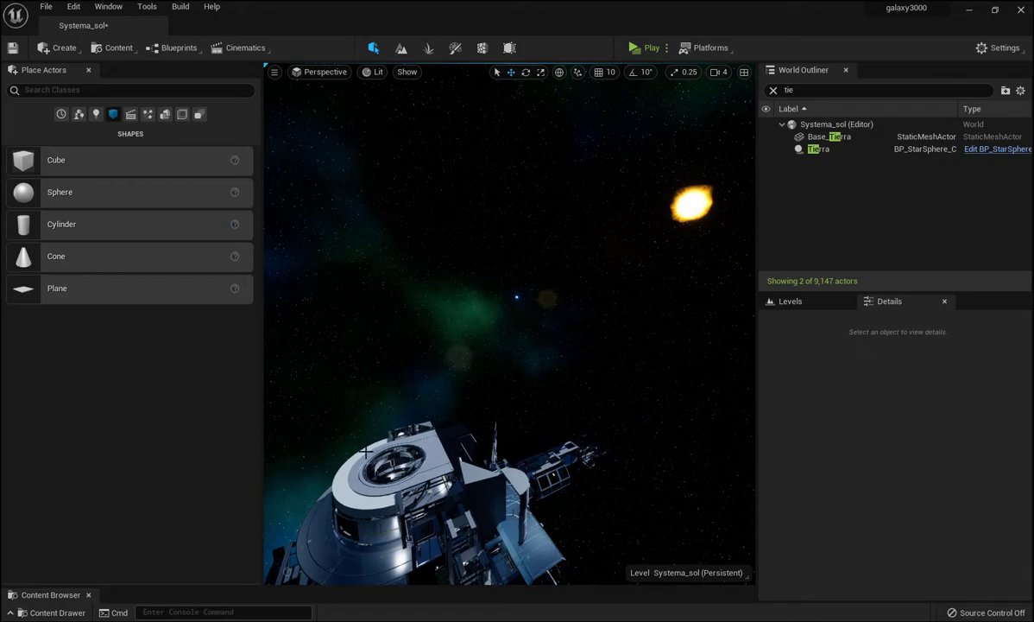
right_drag(488, 388, 488, 387)
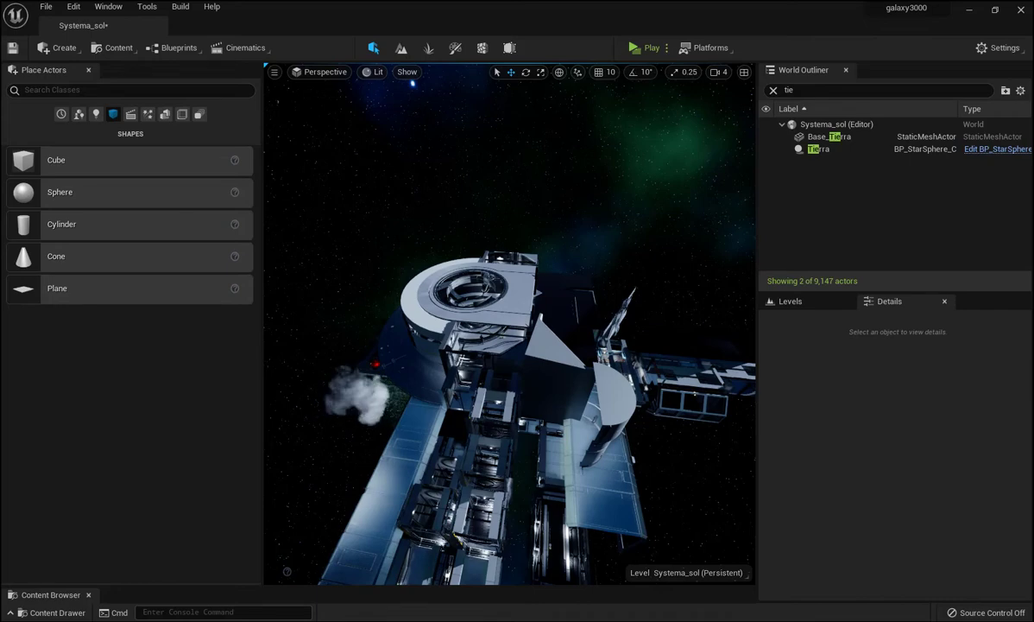
right_drag(488, 388, 488, 388)
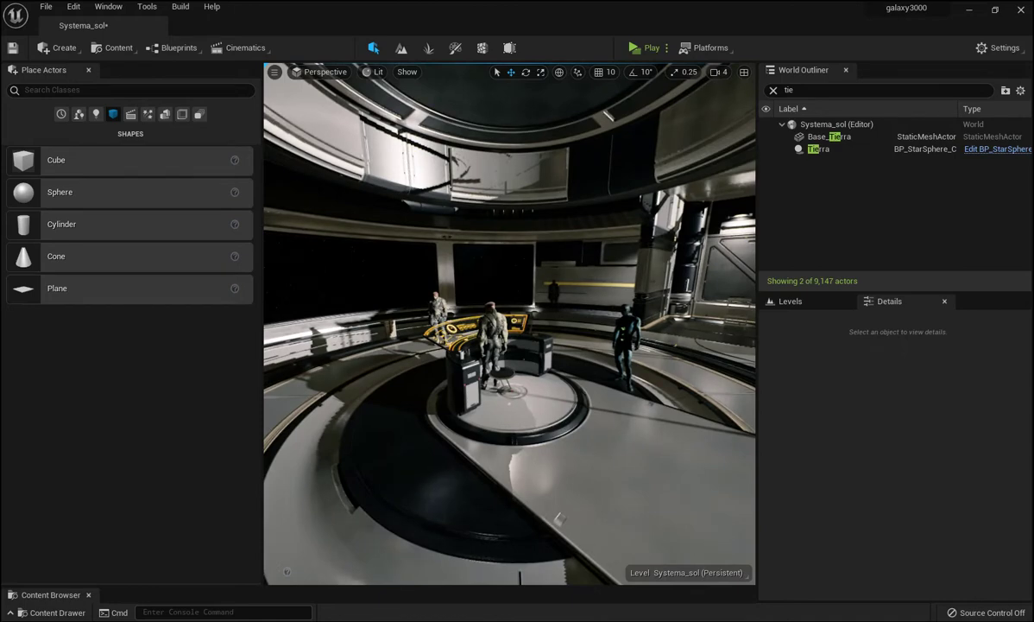
right_drag(488, 387, 488, 388)
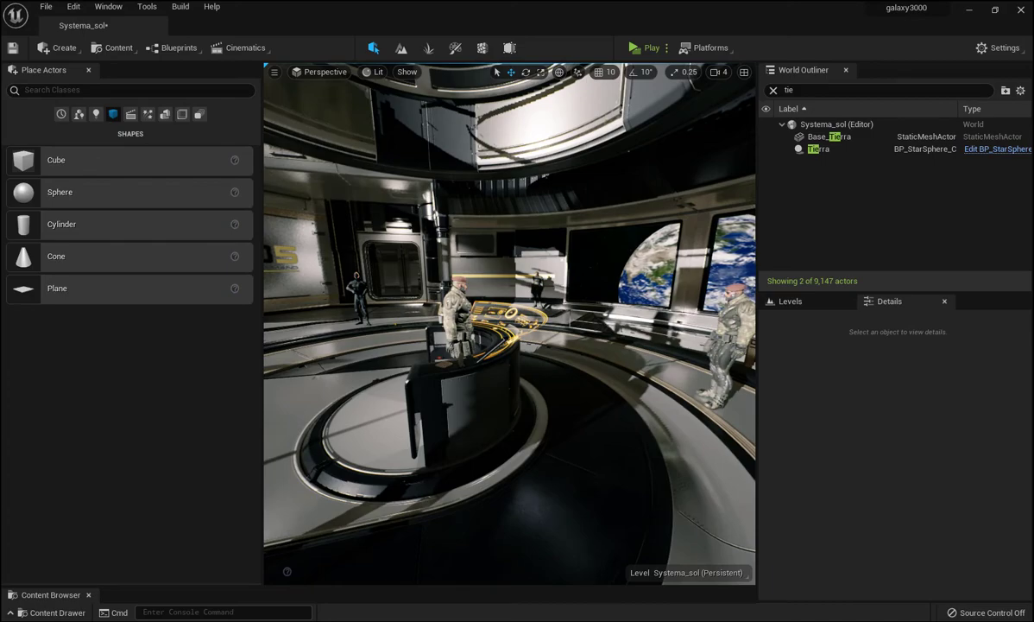
right_drag(488, 388, 488, 387)
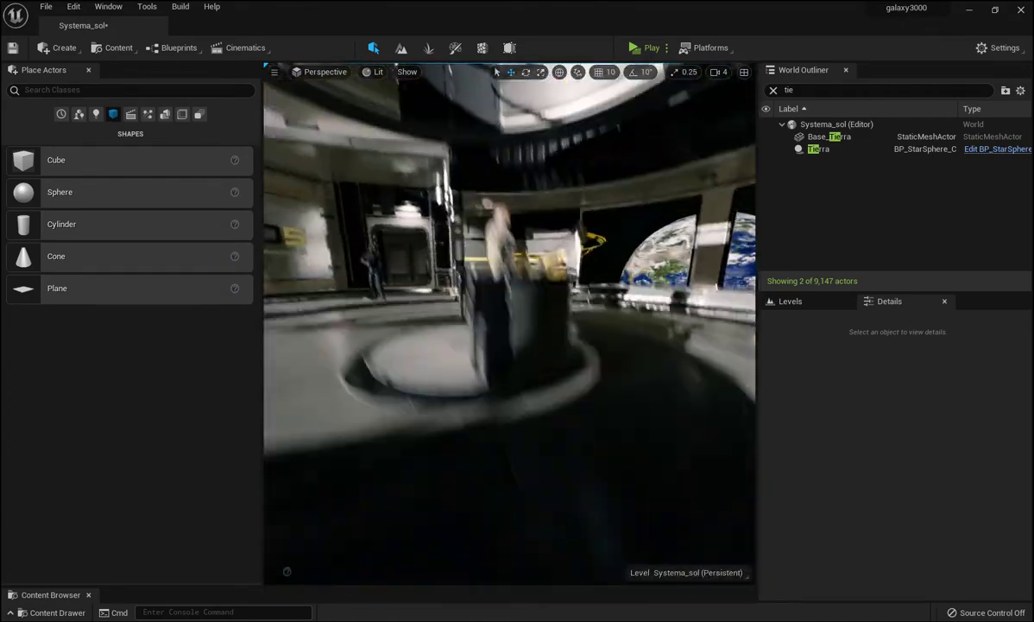
right_drag(567, 393, 566, 393)
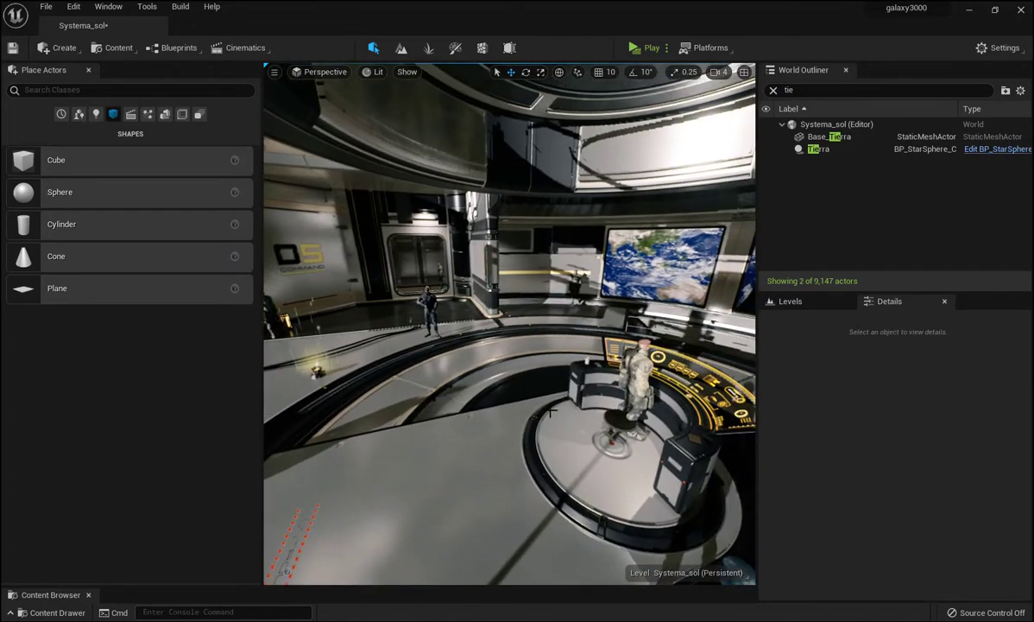
right_drag(551, 444, 552, 445)
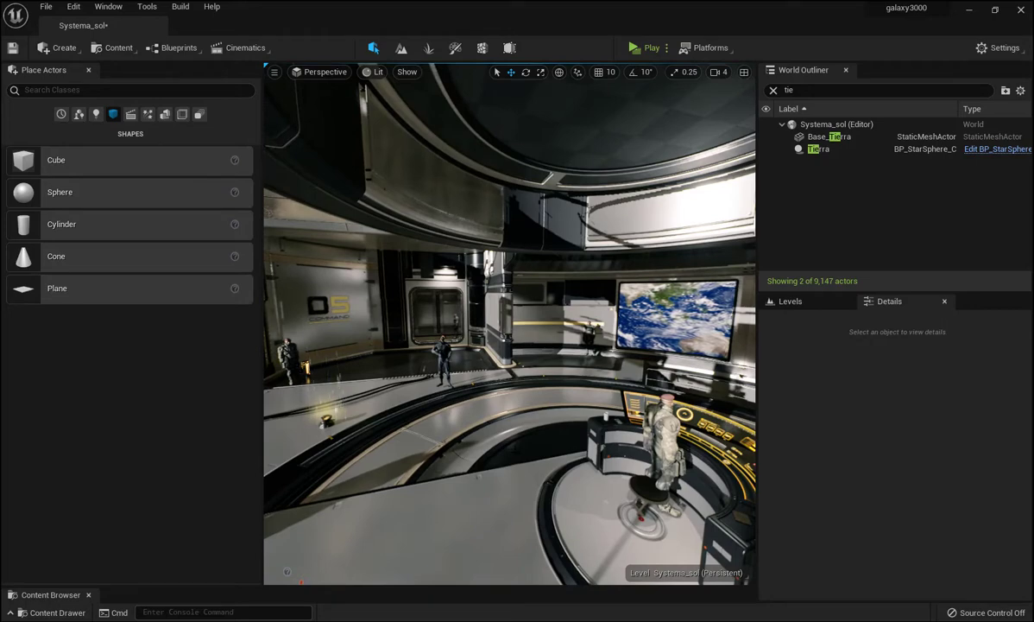
right_drag(552, 445, 552, 445)
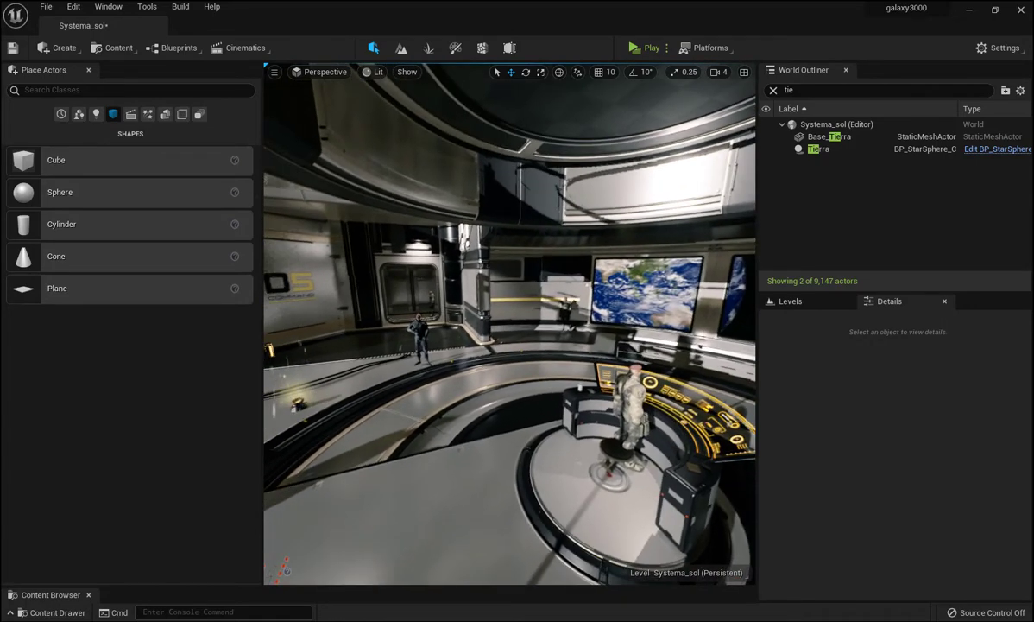
right_drag(469, 410, 471, 390)
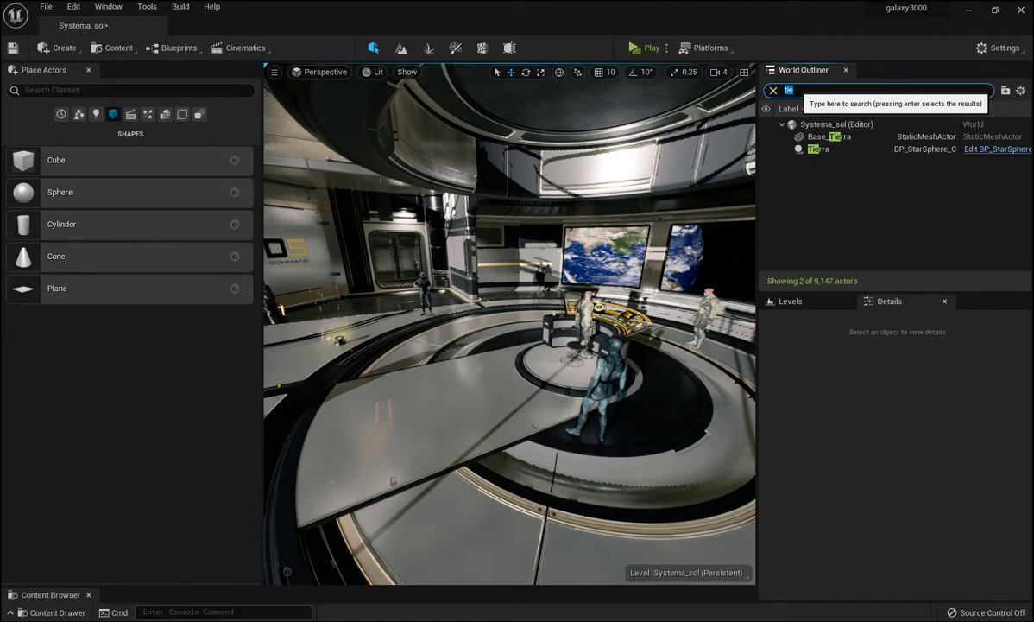
Step: Filter the Outliner by 'mar', focus base_Marte, and orbit to view the platform from above
text(mar)
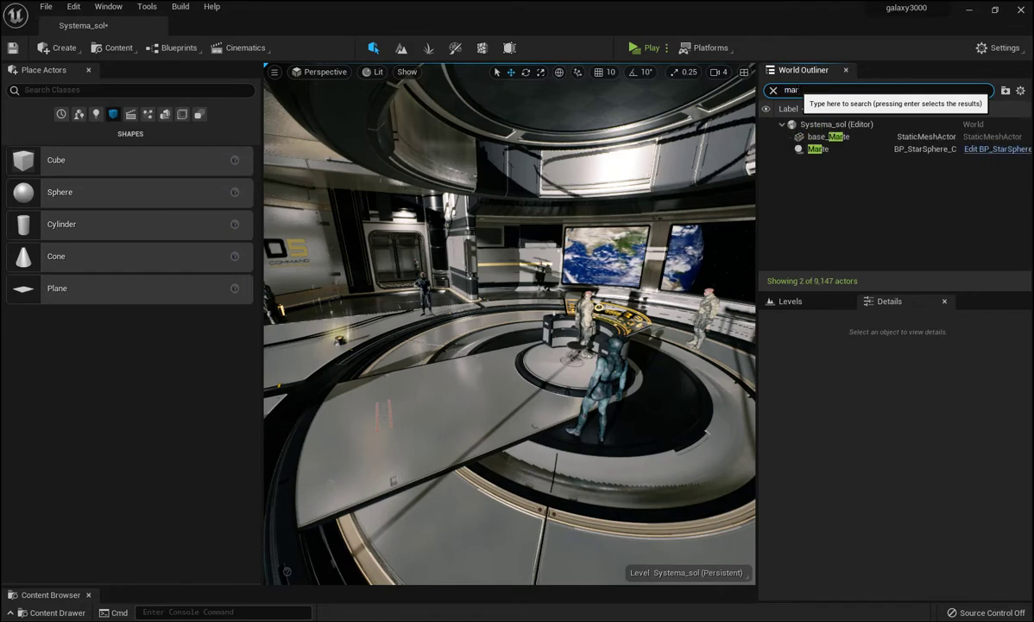
click(830, 138)
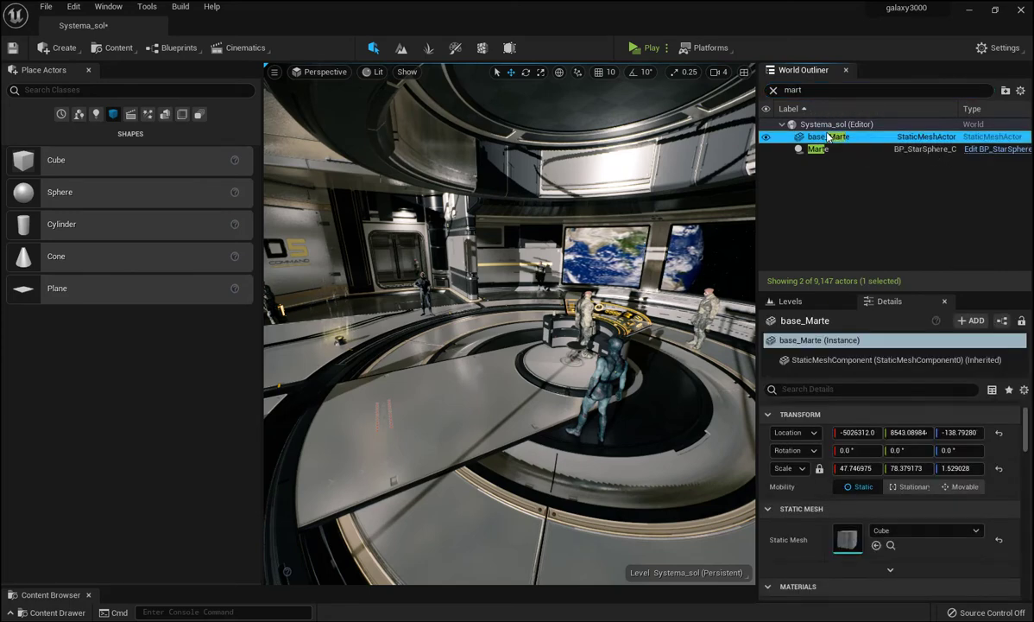
double_click(831, 137)
right_drag(510, 345, 466, 293)
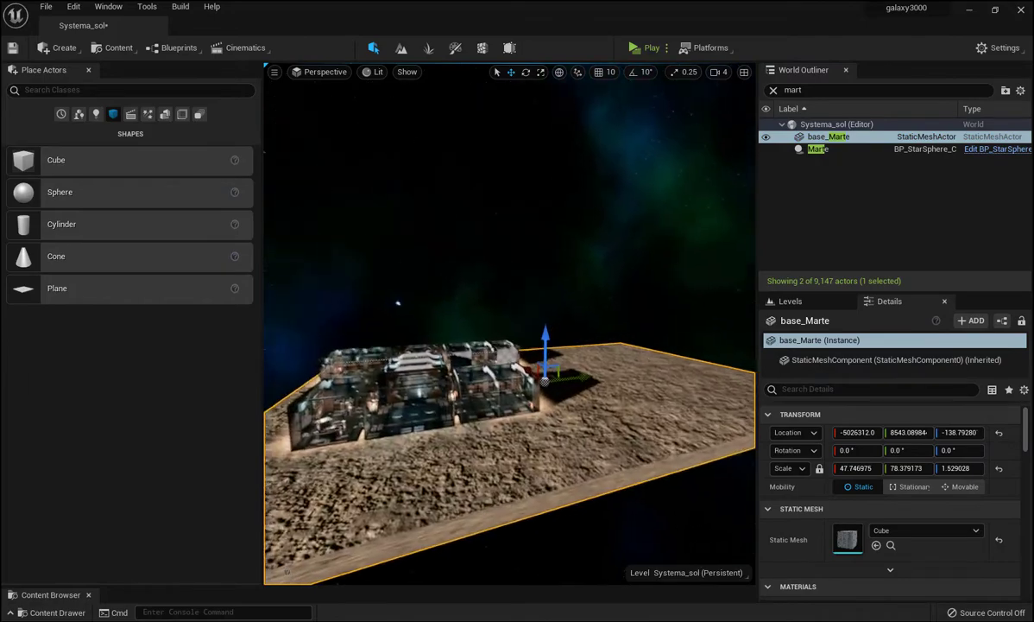
mouse_move(509, 345)
right_down()
mouse_move(484, 328)
mouse_move(518, 285)
right_up()
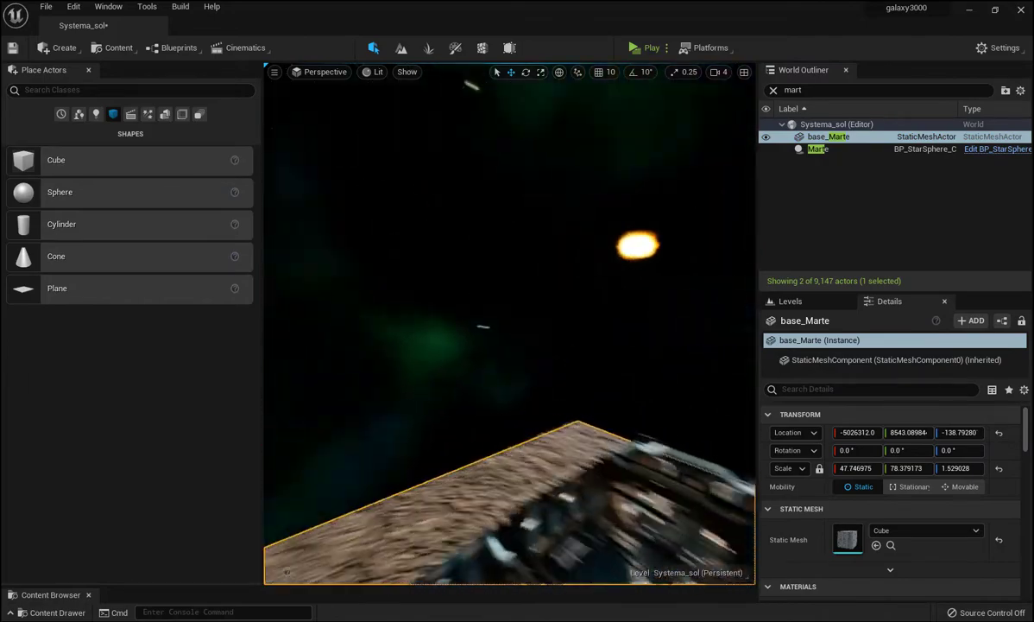
mouse_move(510, 346)
right_down()
mouse_move(484, 363)
mouse_move(518, 303)
right_up()
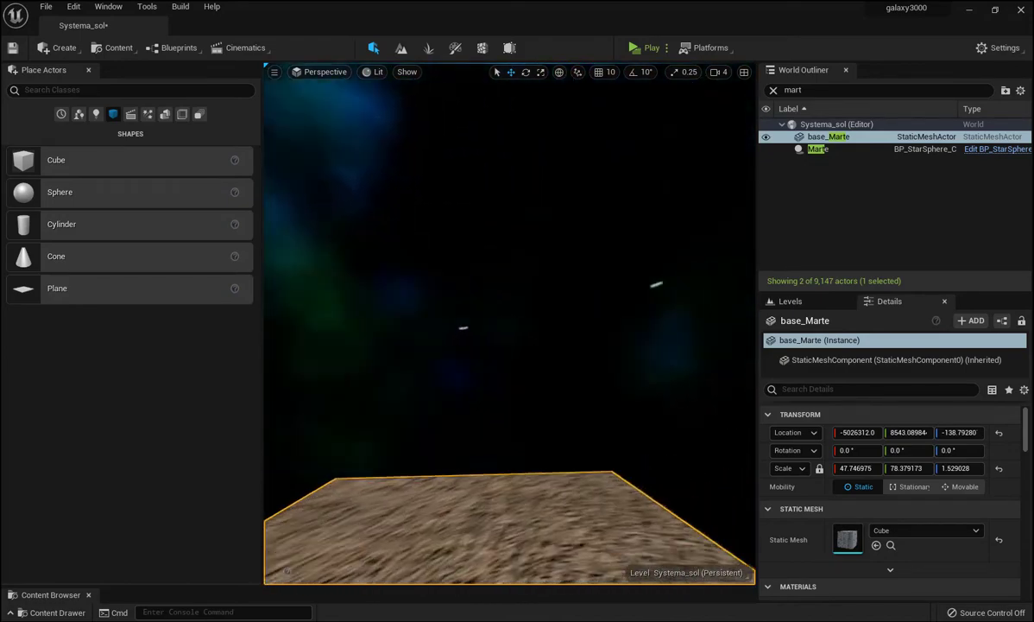
mouse_move(510, 345)
right_down()
mouse_move(518, 328)
mouse_move(518, 336)
right_up()
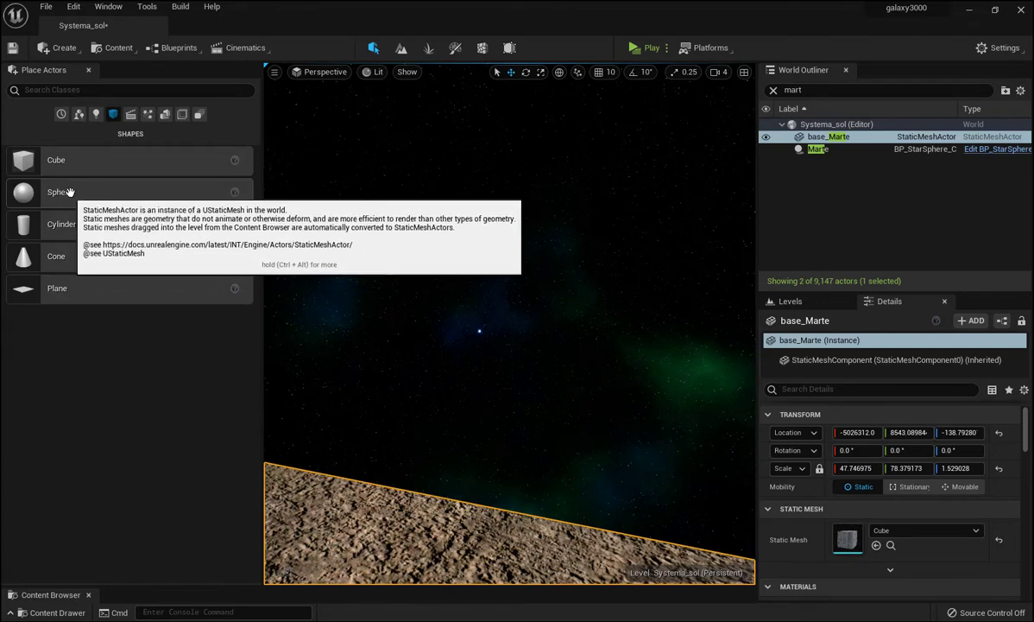
mouse_move(63, 192)
mouse_down()
mouse_move(548, 236)
mouse_move(536, 211)
mouse_move(514, 235)
mouse_move(612, 283)
mouse_up()
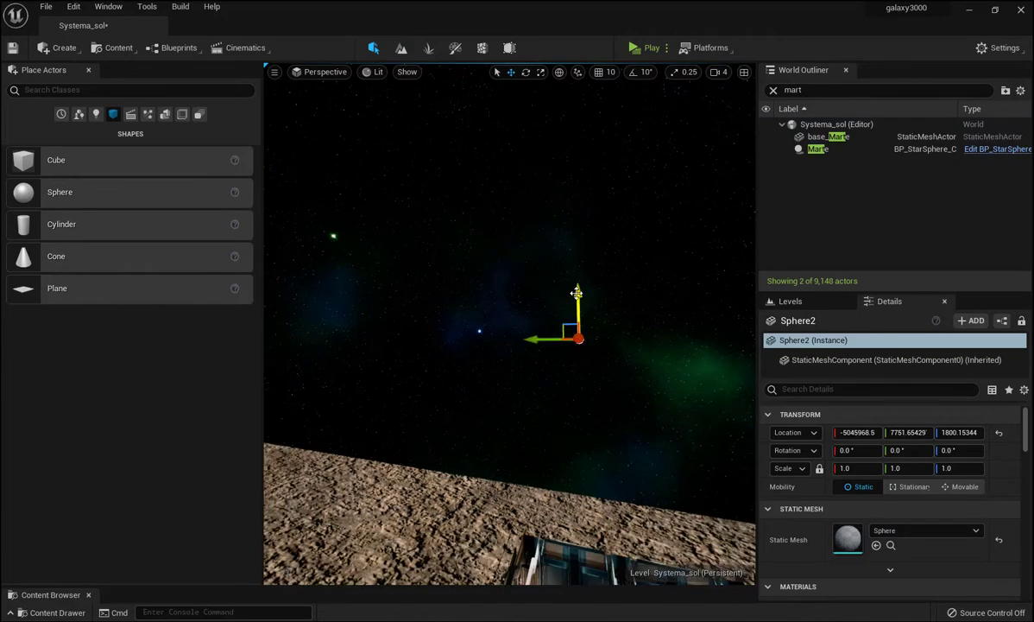
drag(579, 336, 576, 292)
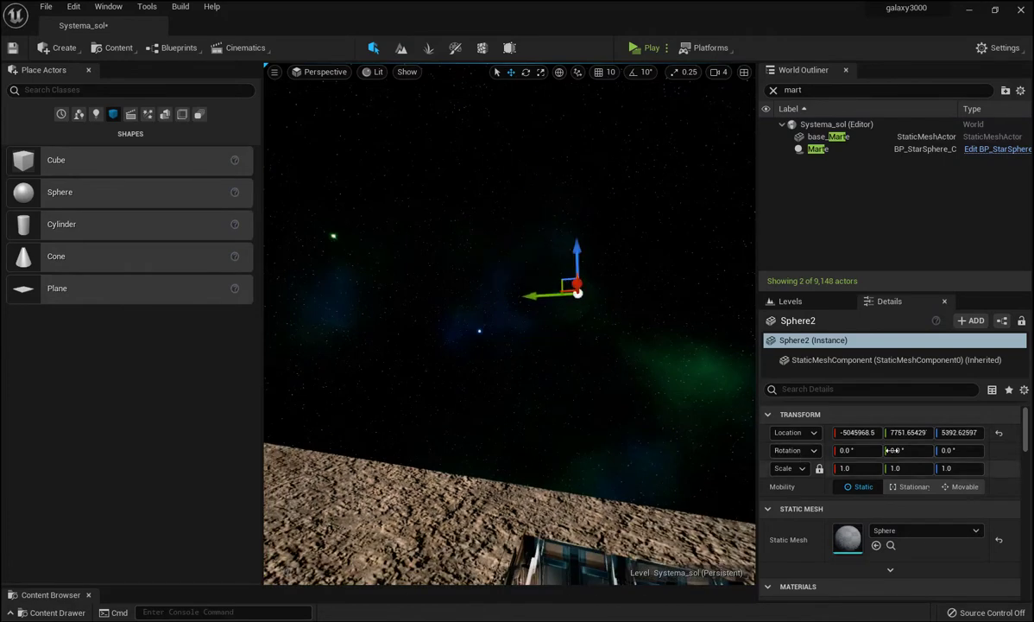
click(850, 468)
text(40)
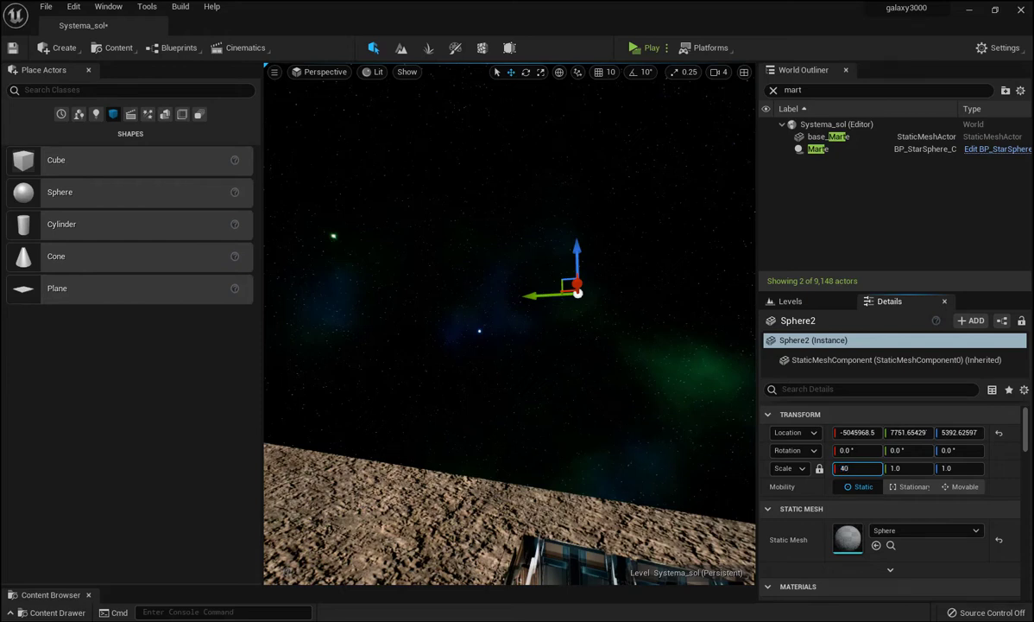
key(Return)
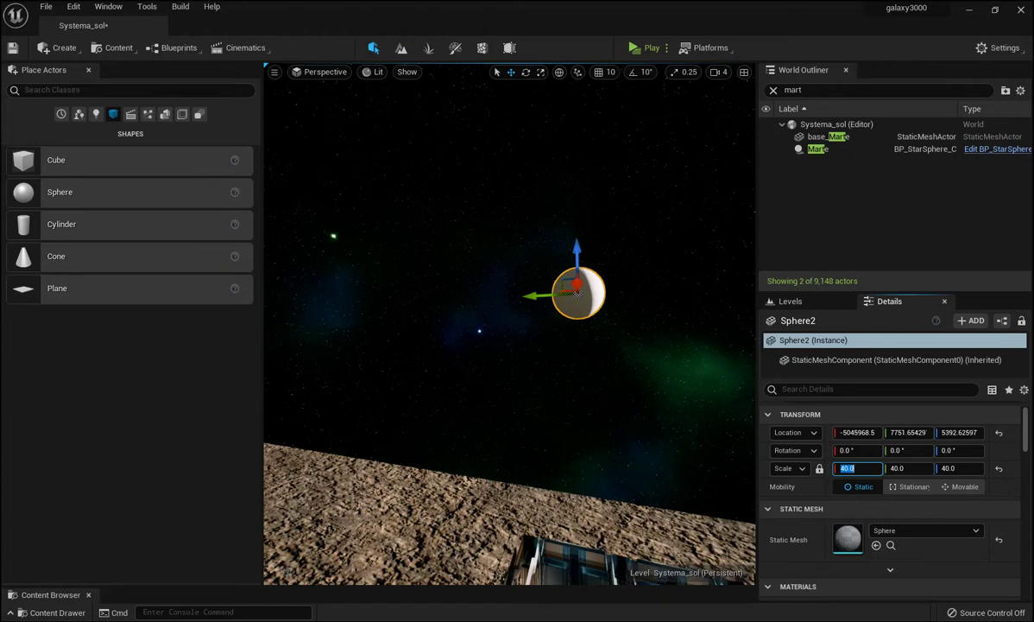
right_drag(510, 328, 470, 367)
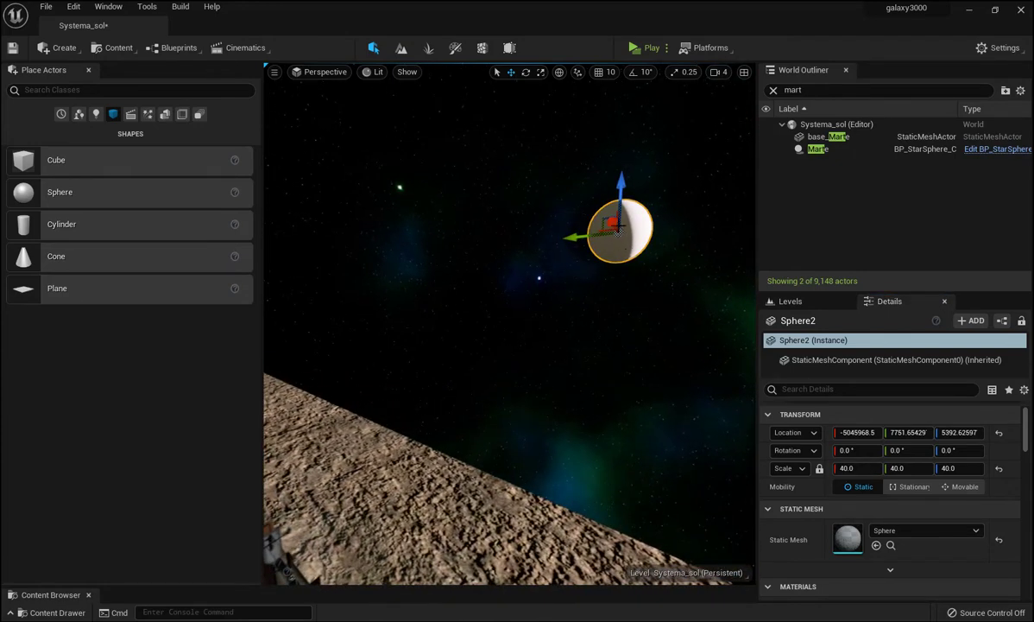
drag(612, 222, 545, 205)
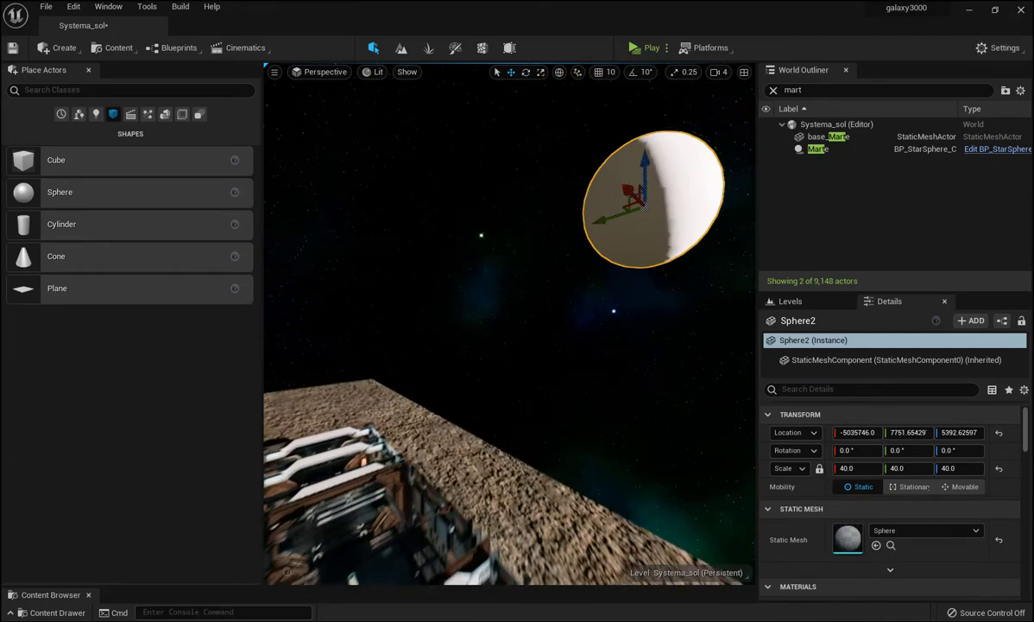
right_drag(470, 367, 497, 354)
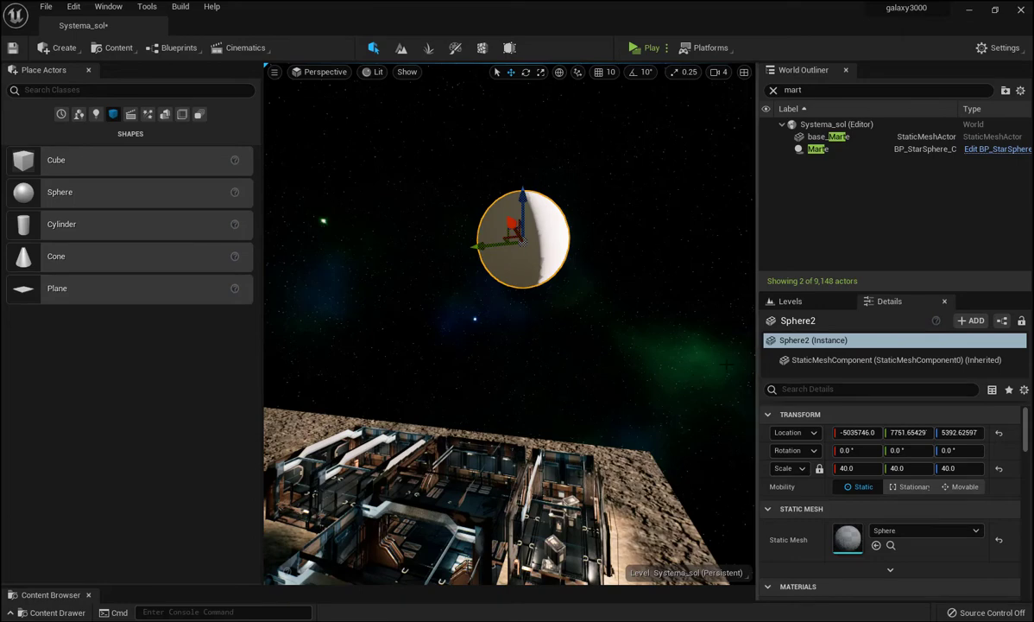
click(635, 470)
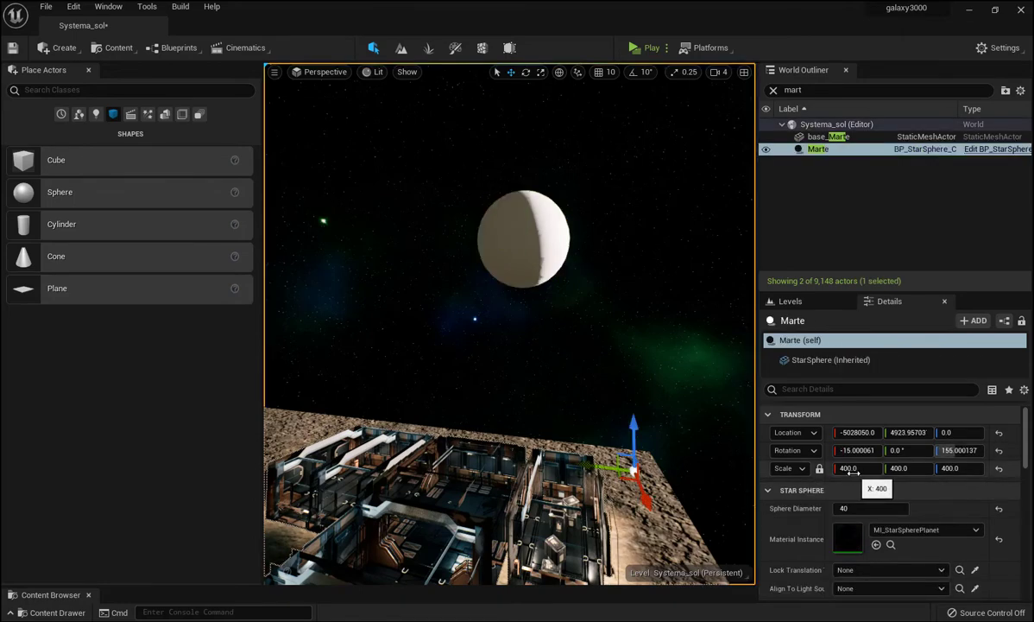
click(530, 227)
mouse_move(530, 227)
right_down()
mouse_move(466, 242)
mouse_move(549, 248)
right_up()
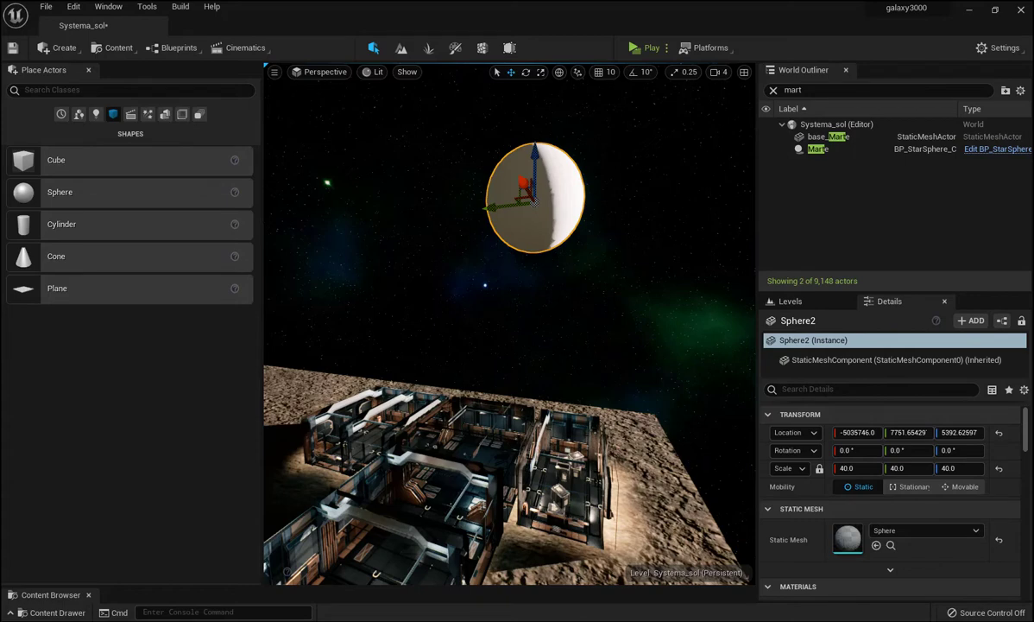
Step: Open the StarSphere > Materials folder in the Content Drawer
key(ctrl+space)
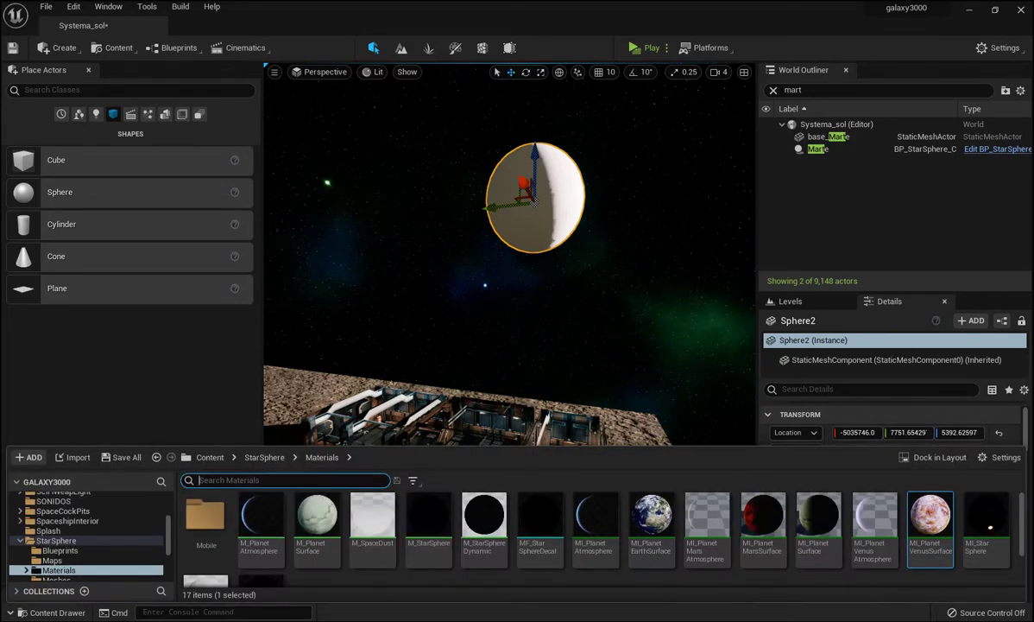
click(266, 458)
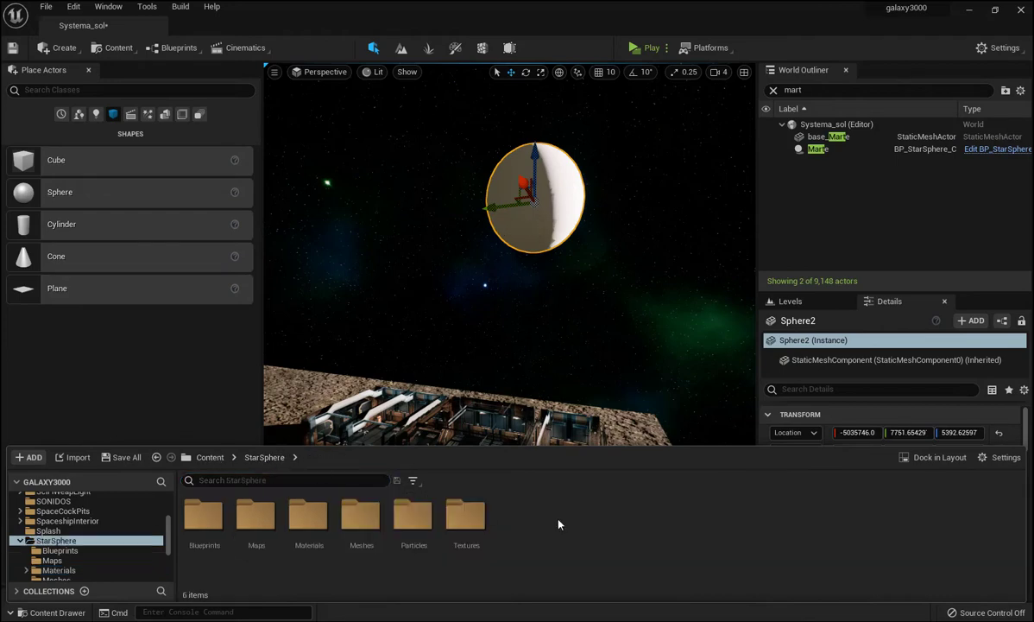
click(307, 522)
double_click(307, 522)
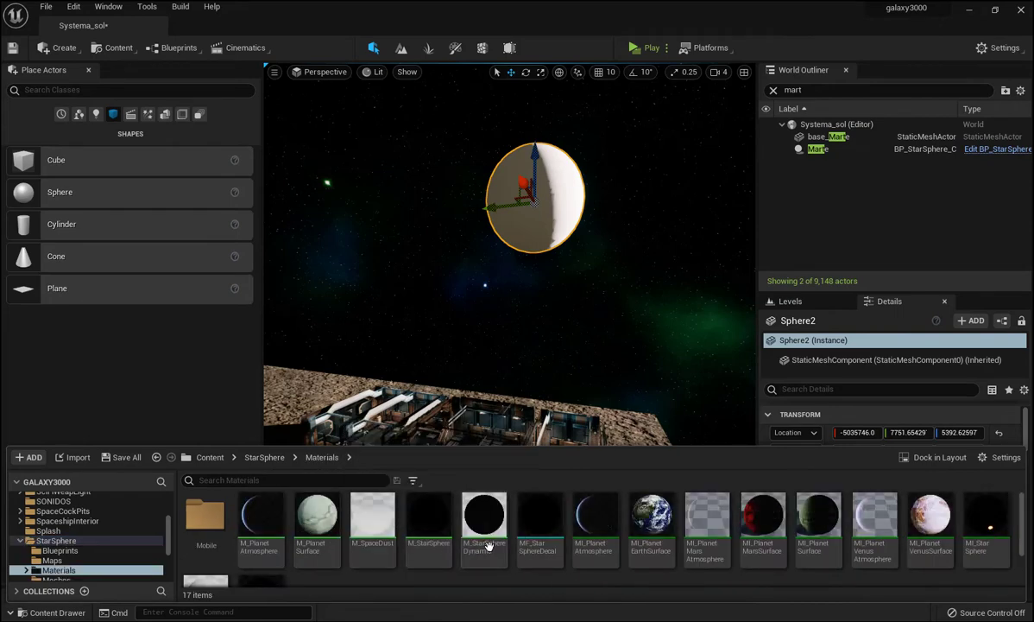
scroll(725, 572, down, 2)
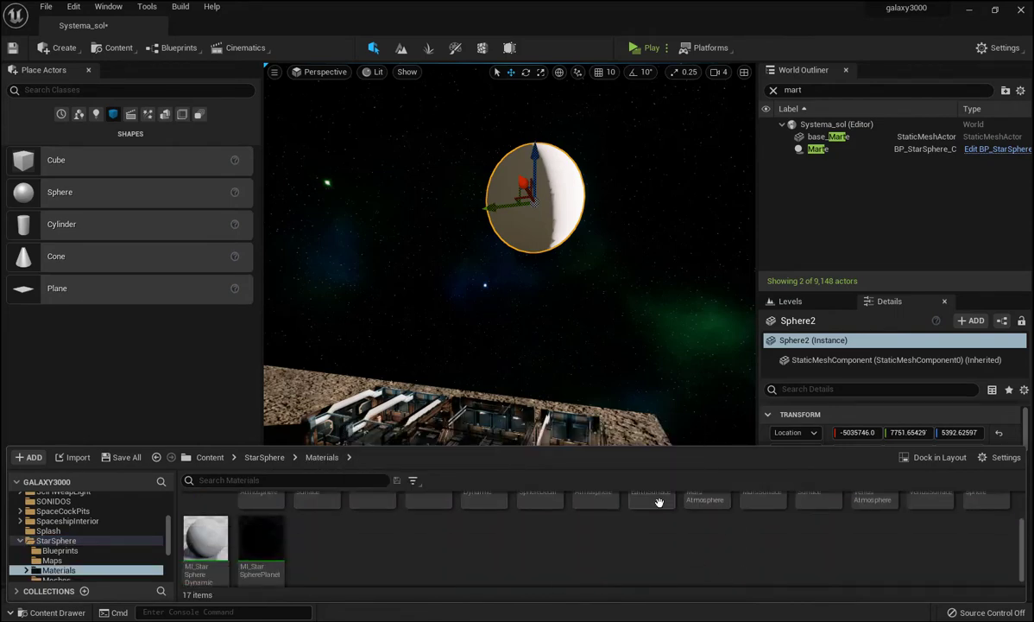
scroll(659, 502, up, 2)
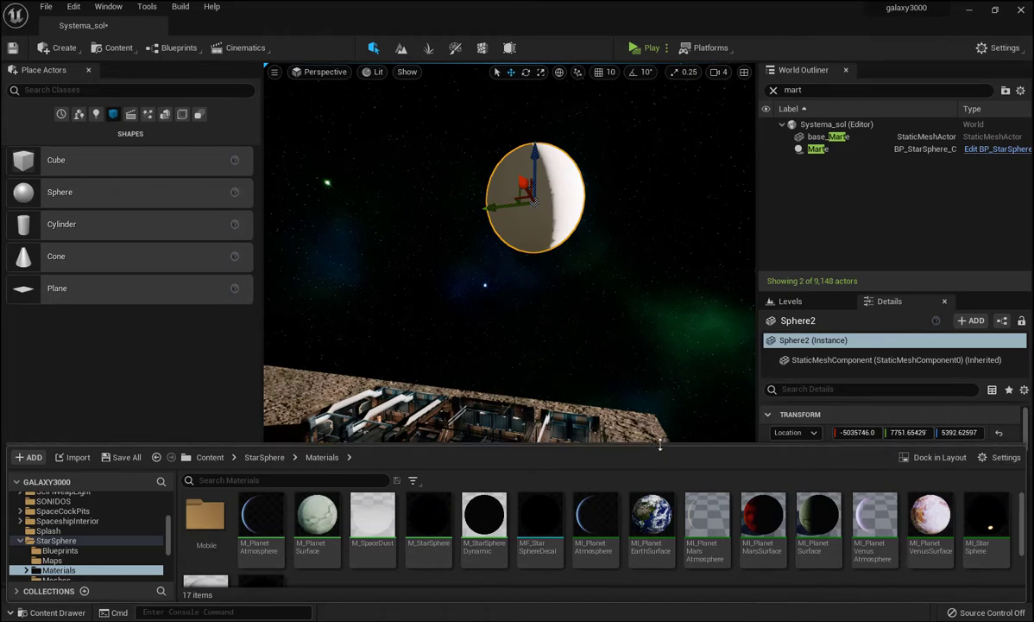
Step: Drag MI_PlanetMarsSurface onto the white sphere above the base
drag(663, 445, 634, 309)
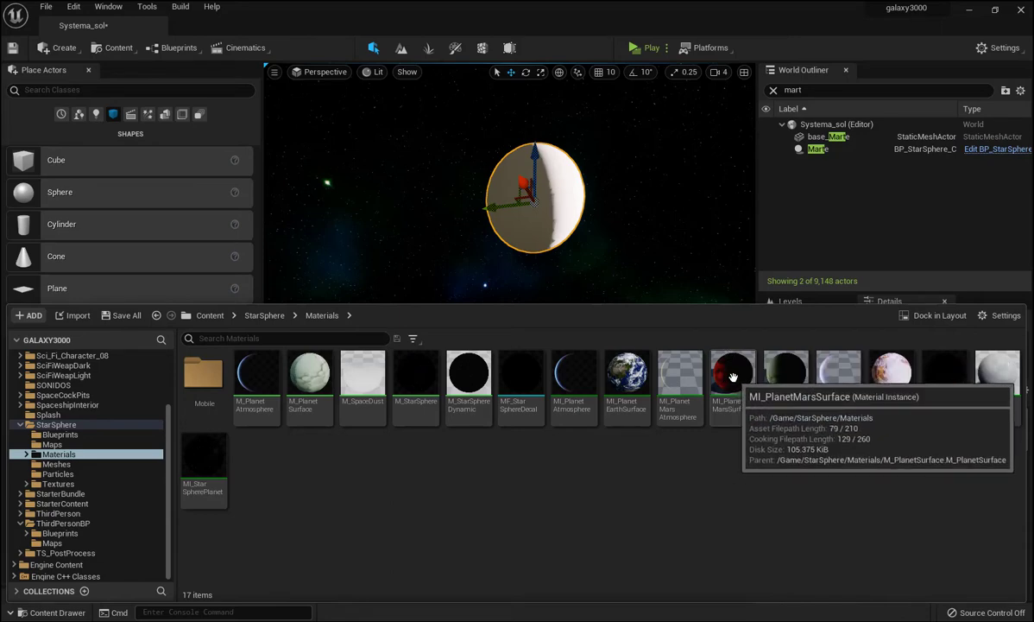
drag(730, 380, 543, 208)
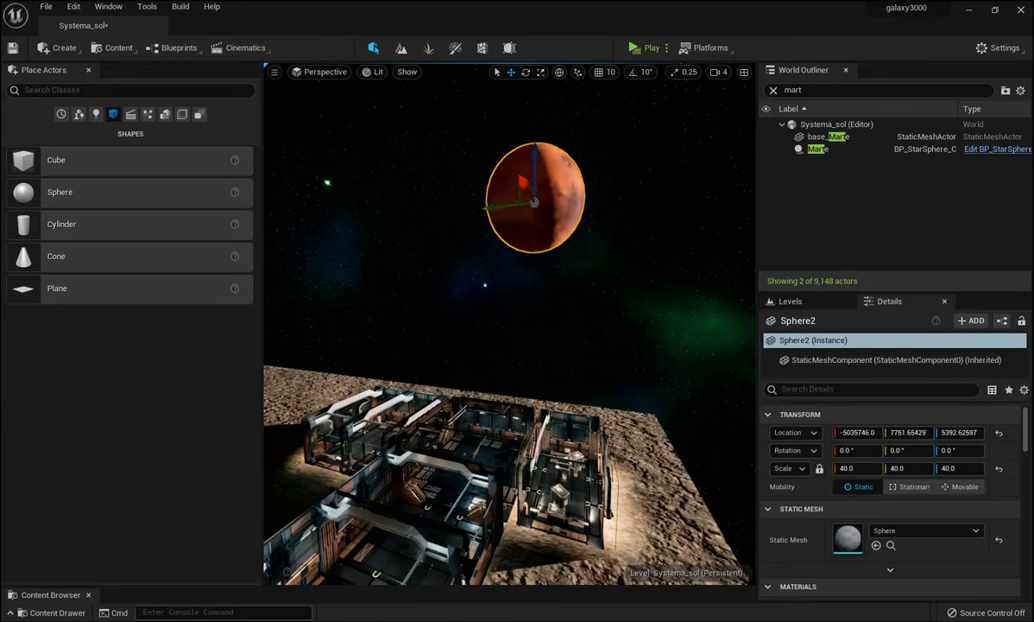
scroll(535, 202, up, 2)
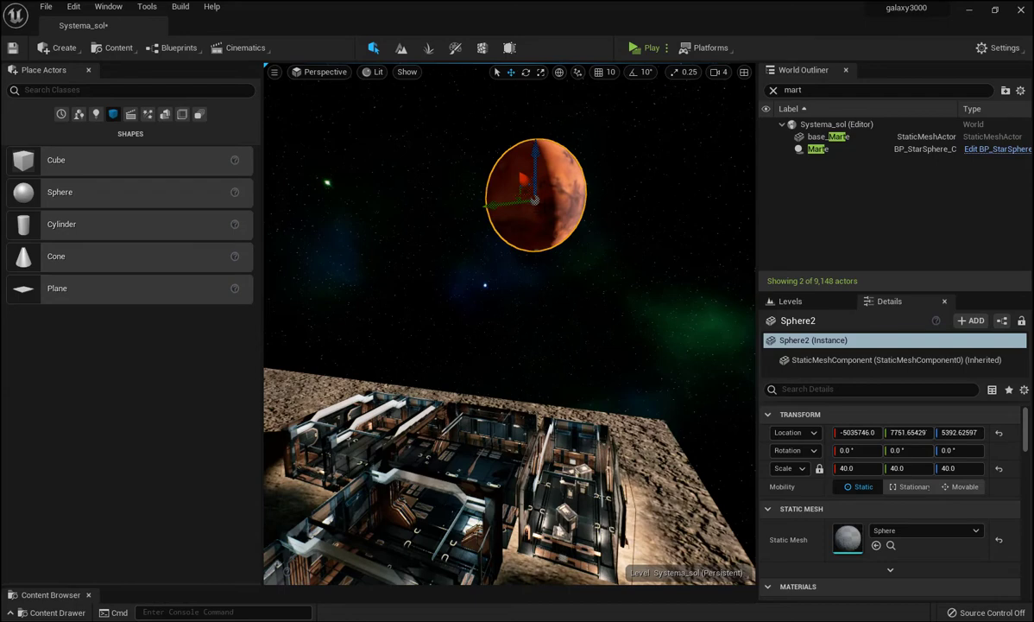
Step: Set the sphere's Mobility to Movable and zoom in close on the Mars sphere
click(961, 486)
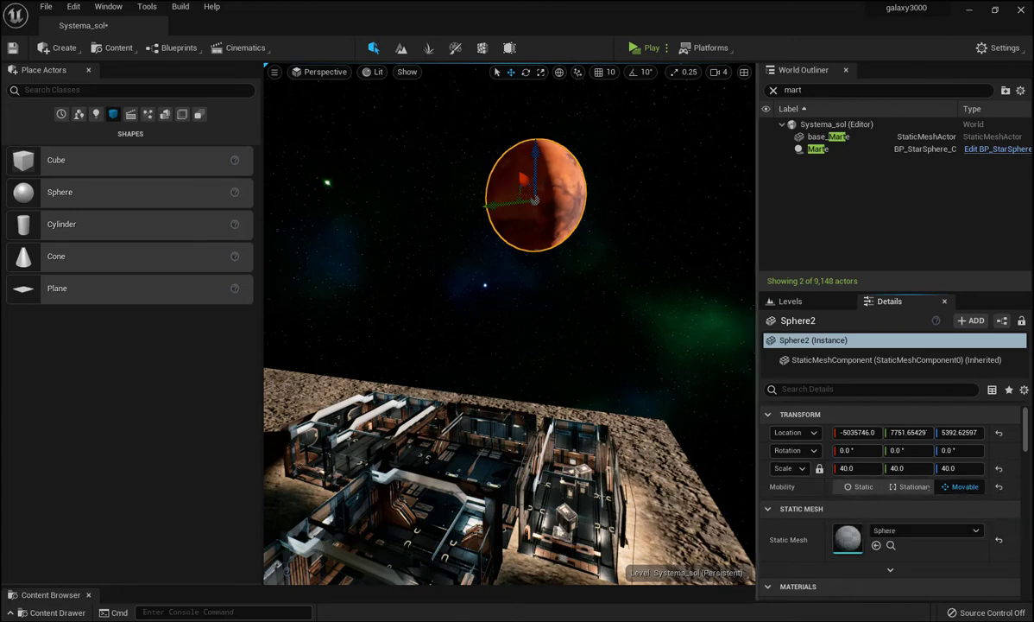
right_drag(510, 259, 510, 328)
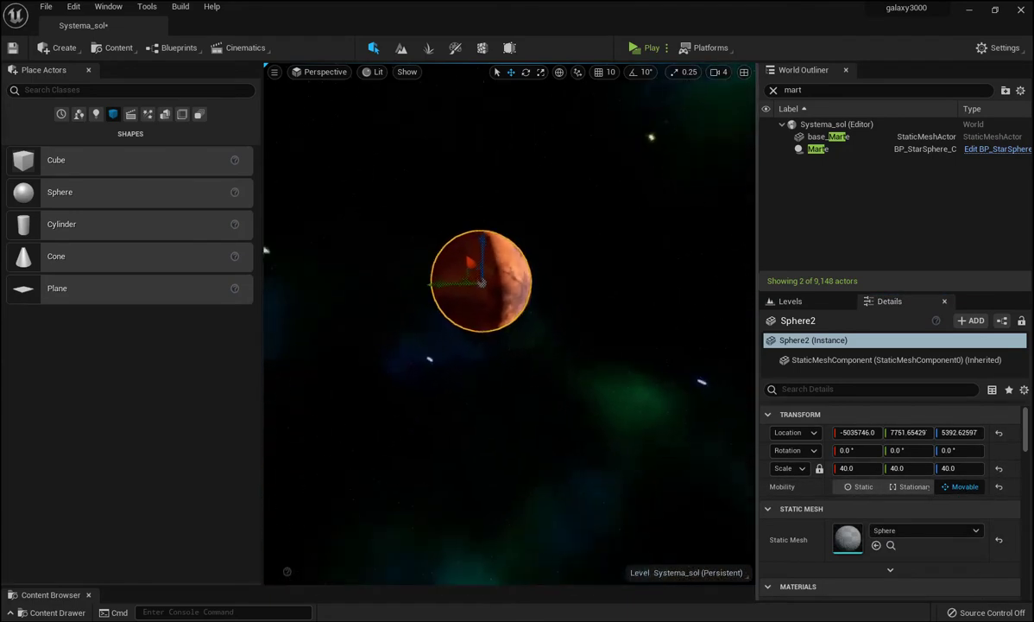
scroll(488, 319, up, 2)
scroll(483, 318, up, 2)
scroll(480, 317, up, 2)
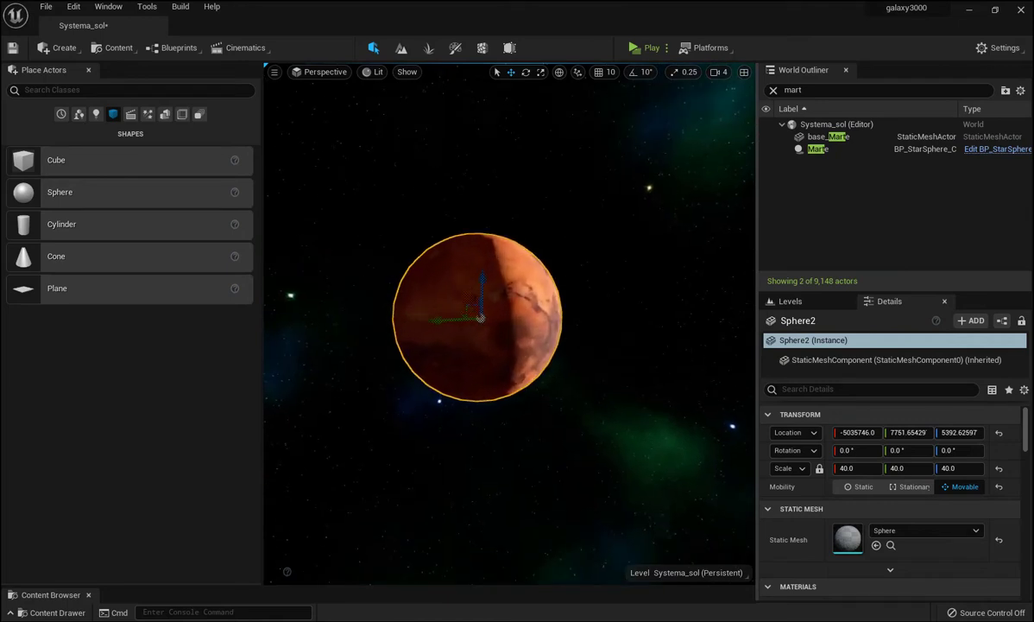
scroll(474, 316, up, 2)
scroll(474, 316, up, 1)
scroll(467, 314, up, 2)
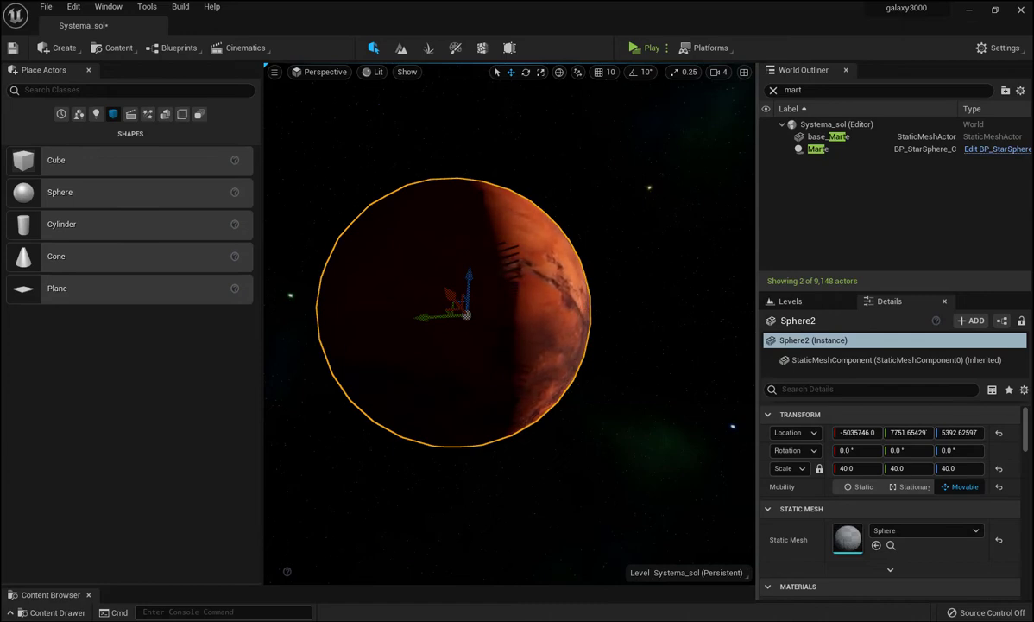
Step: Reframe the view around Mars and select the Marte planet actor for comparison
right_drag(466, 313, 452, 311)
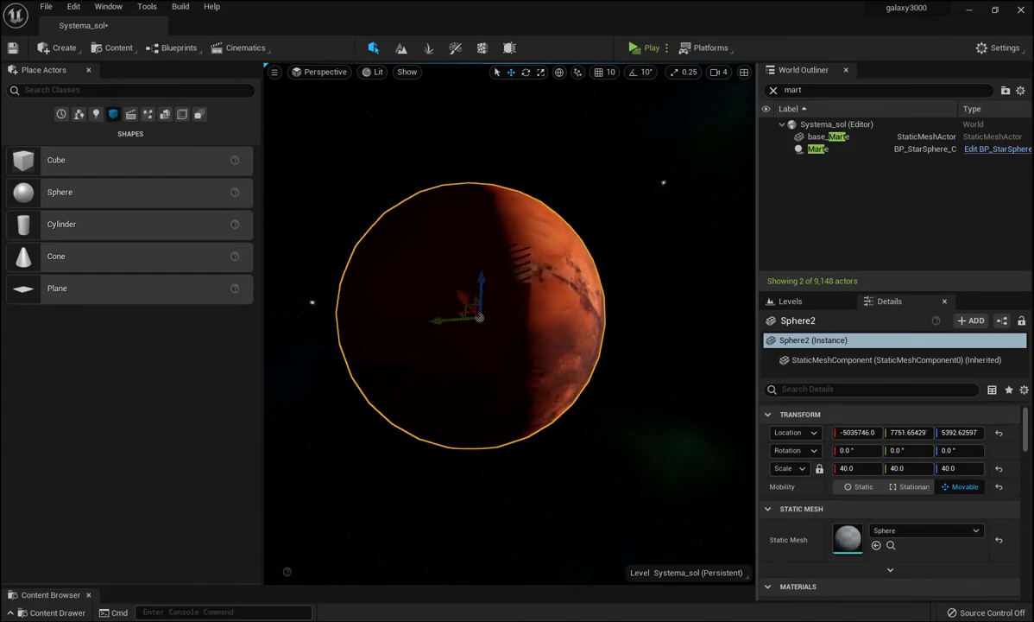
right_drag(467, 313, 484, 328)
scroll(484, 328, down, 3)
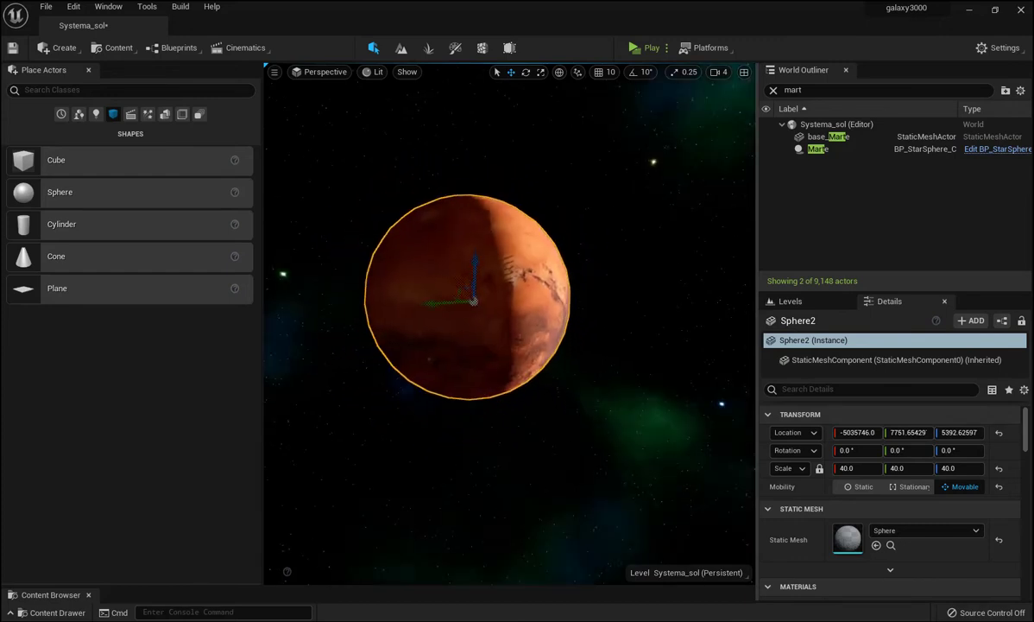
click(474, 301)
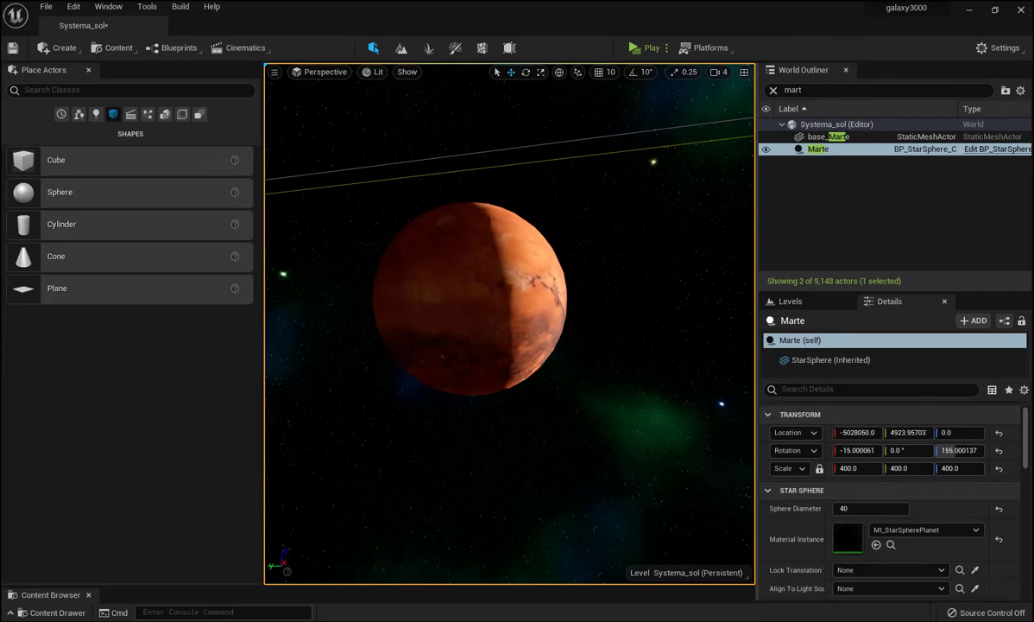
Step: Turn the view past the base and raise the viewport camera speed to 8
mouse_move(509, 324)
right_down()
mouse_move(415, 397)
mouse_move(483, 345)
mouse_move(493, 250)
right_up()
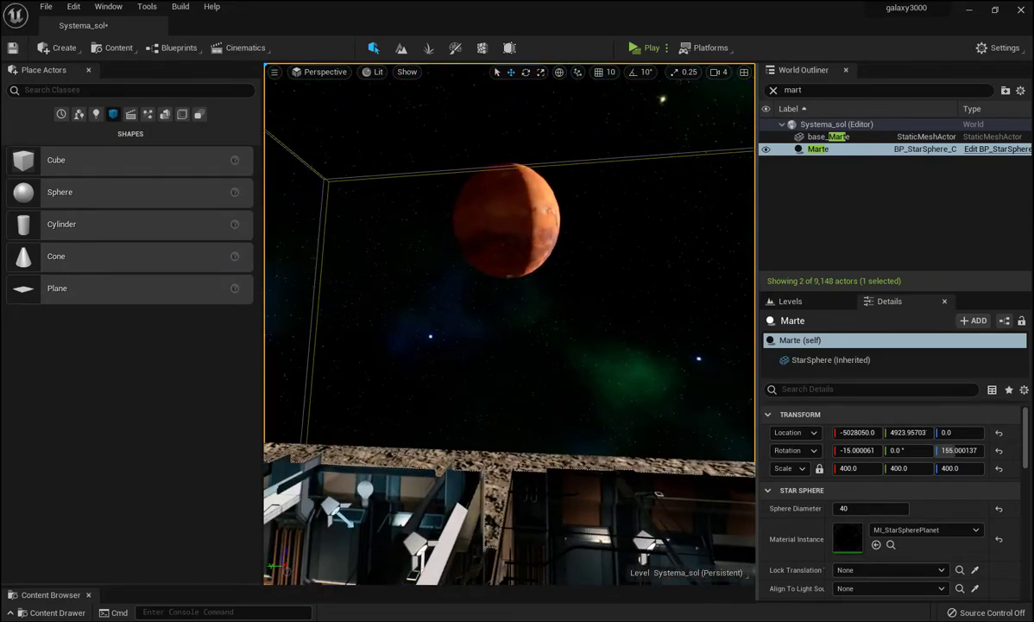
mouse_move(493, 250)
right_down()
mouse_move(605, 247)
mouse_move(579, 276)
right_up()
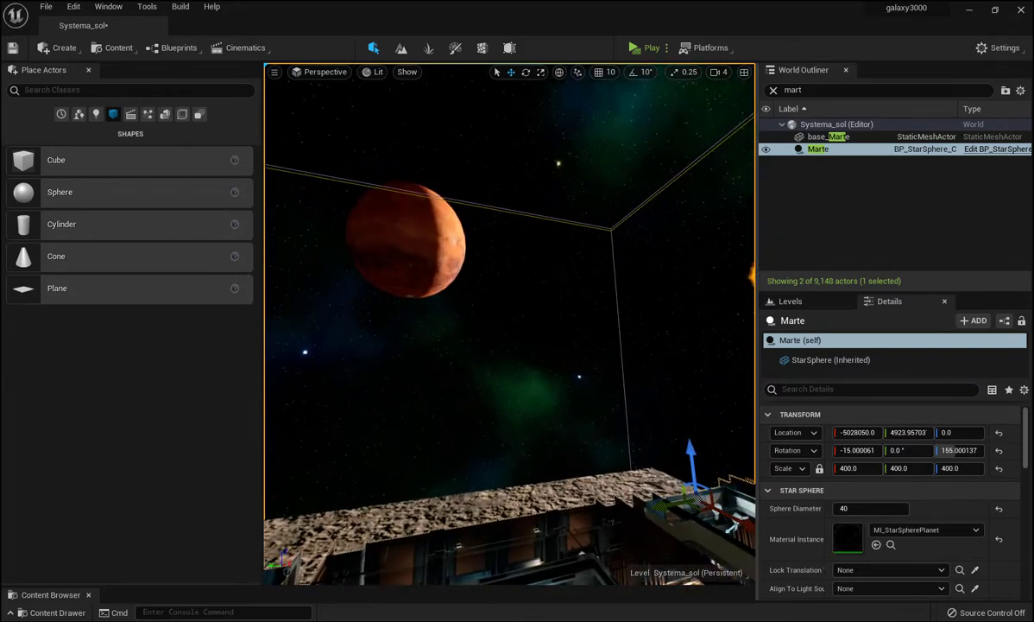
mouse_move(578, 277)
right_down()
mouse_move(595, 259)
mouse_move(598, 270)
right_up()
click(720, 73)
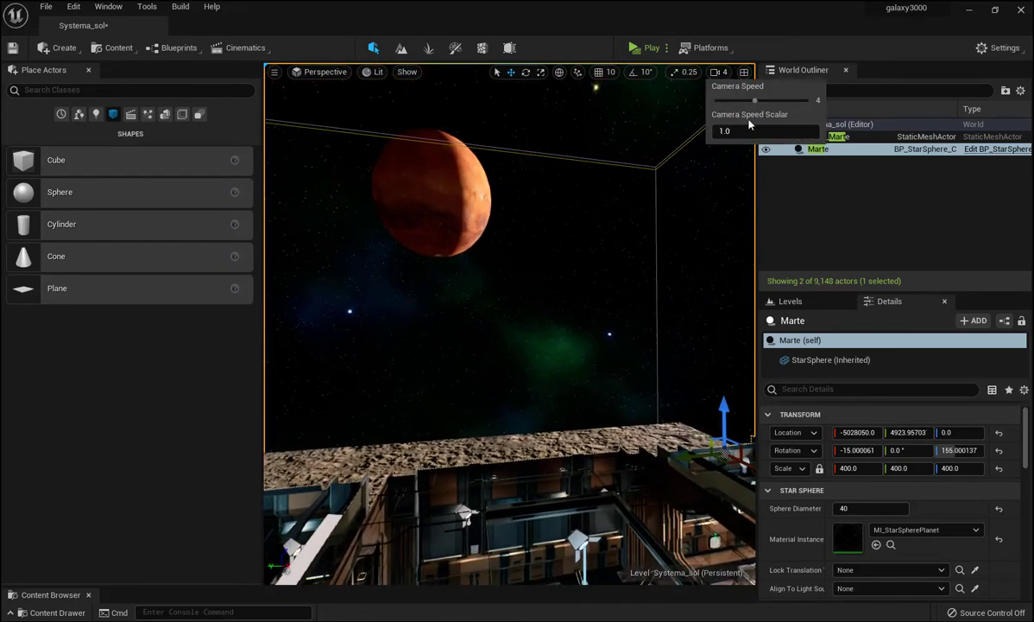
drag(754, 102, 808, 101)
right_drag(604, 302, 609, 285)
Step: Frame the Marte actor with F and orbit around it
key(f)
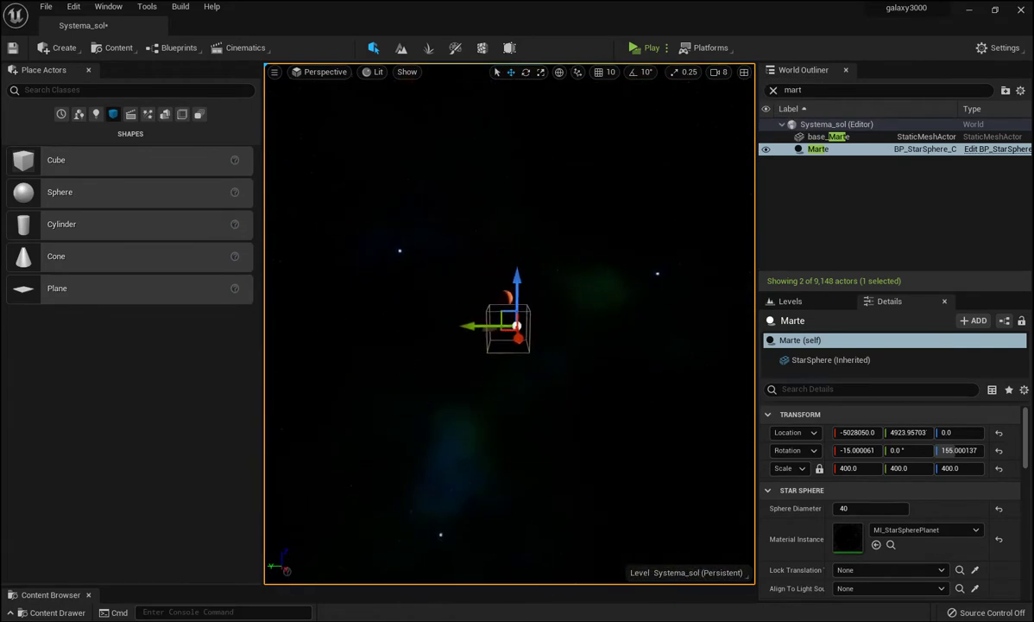
mouse_move(510, 320)
right_down()
mouse_move(432, 285)
mouse_move(466, 268)
mouse_move(415, 294)
mouse_move(414, 311)
mouse_move(484, 337)
right_up()
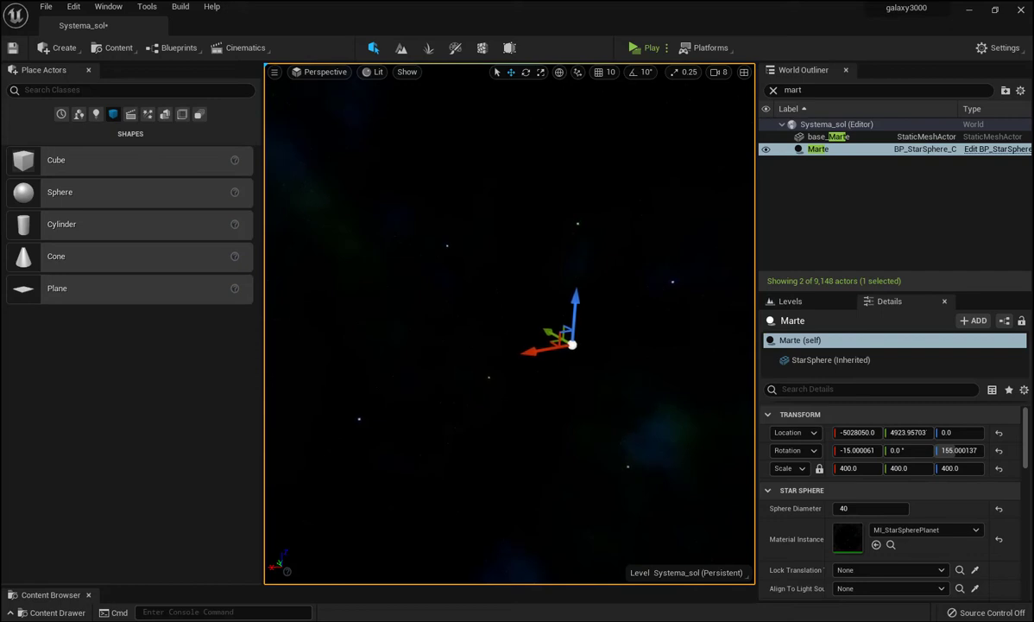
mouse_move(483, 337)
right_down()
mouse_move(518, 354)
mouse_move(588, 341)
mouse_move(587, 367)
right_up()
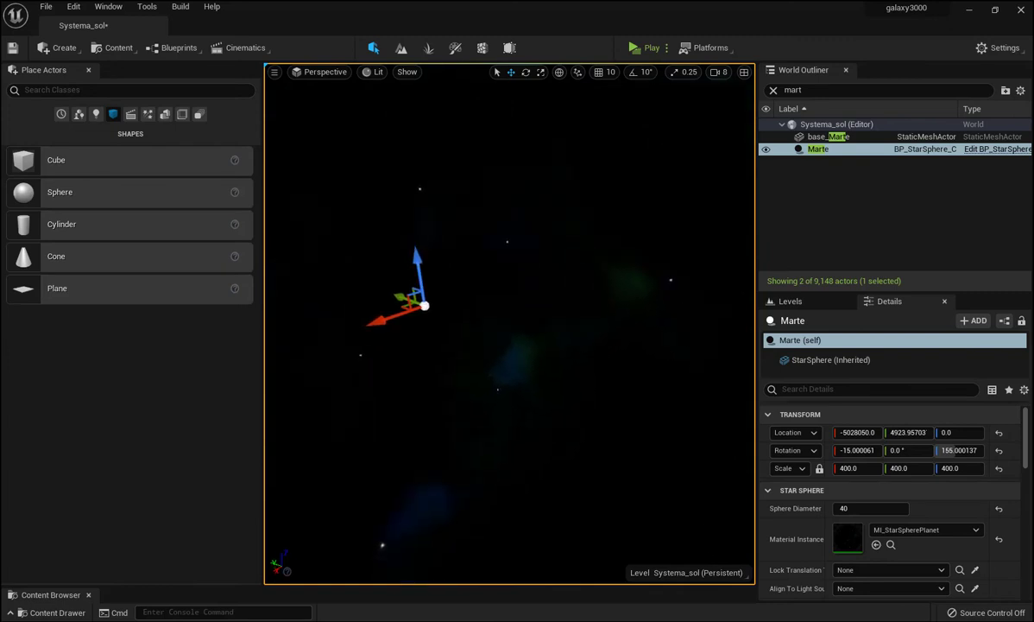
right_drag(552, 243, 486, 242)
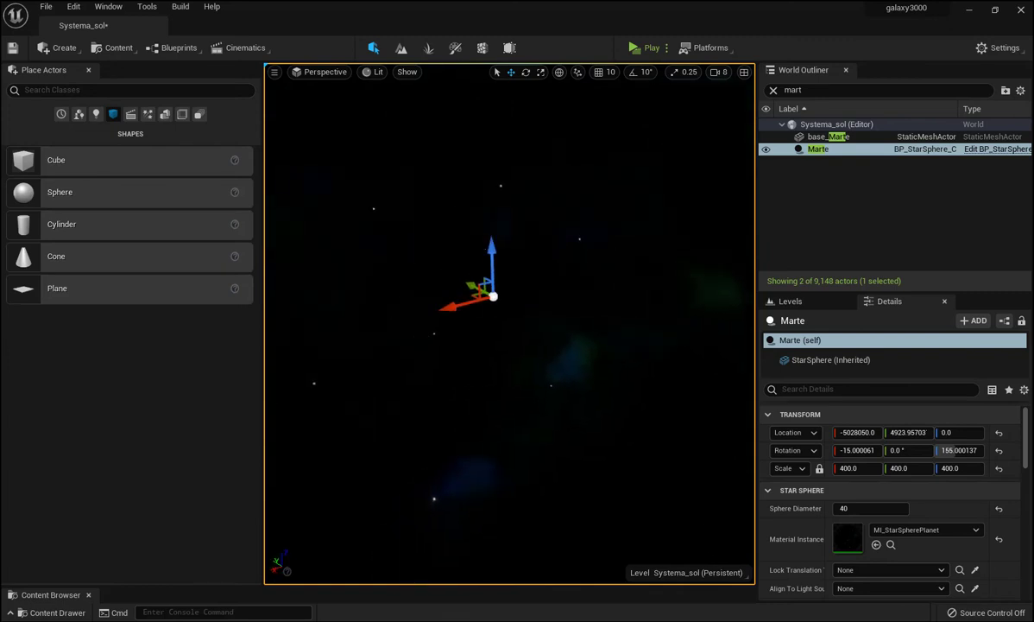
Step: Select Marte in the Outliner, cancelling an accidental rename, and frame it with F
click(821, 151)
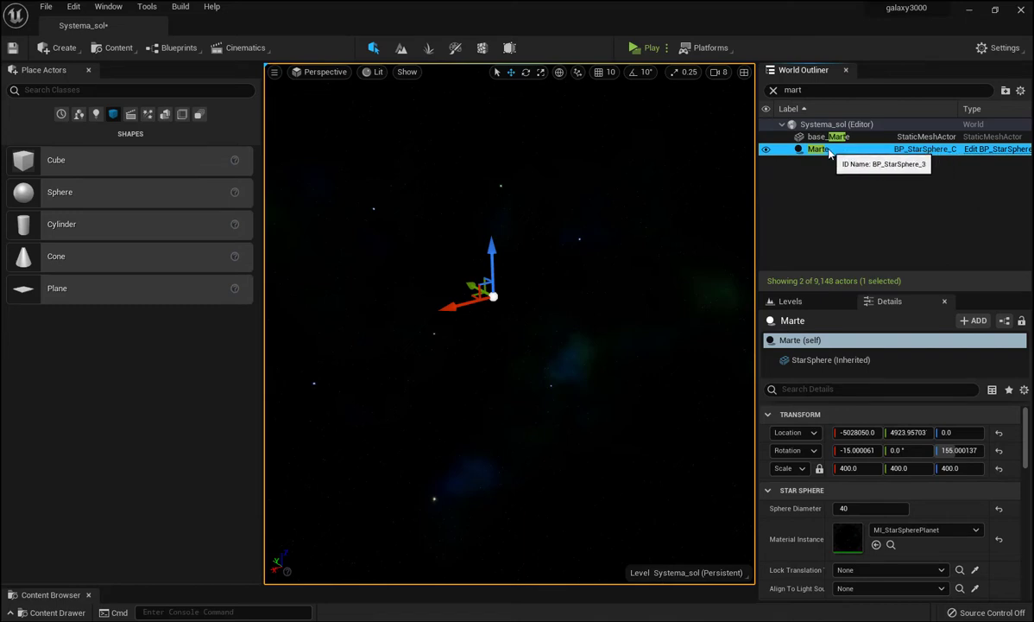
click(827, 150)
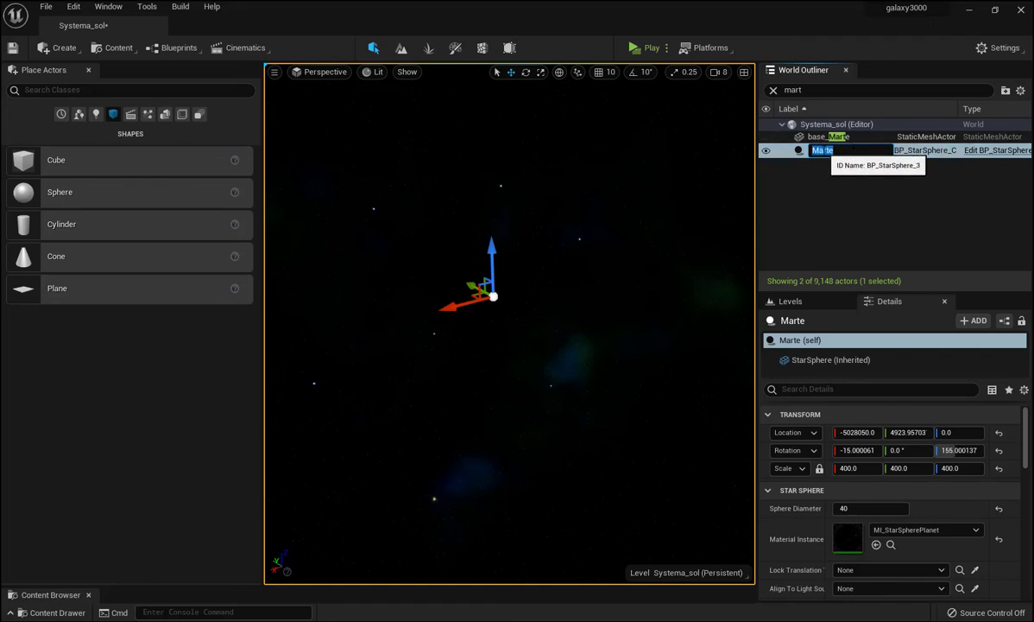
click(865, 192)
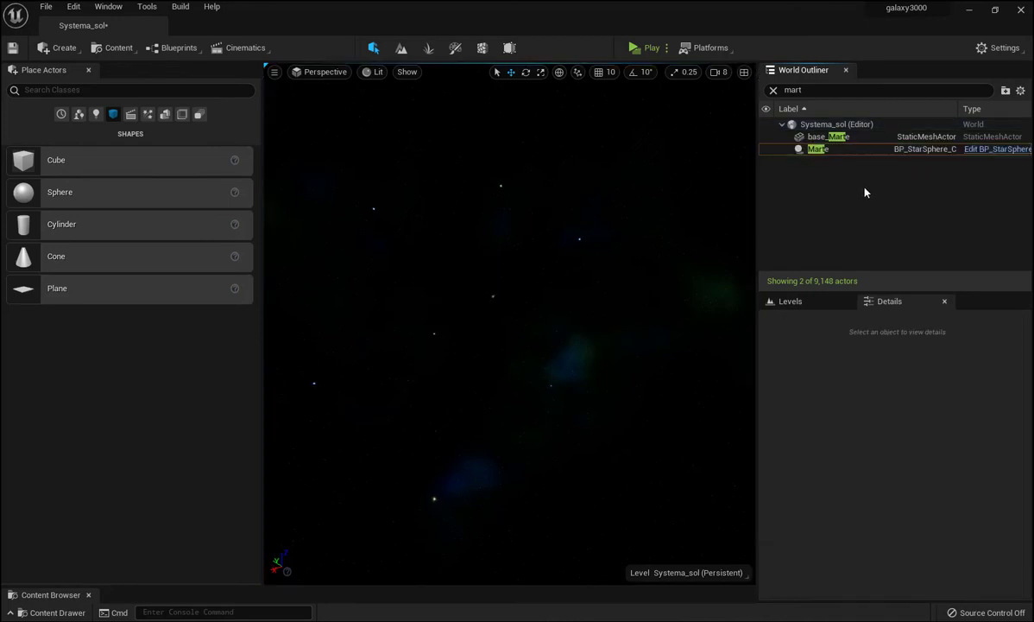
click(851, 151)
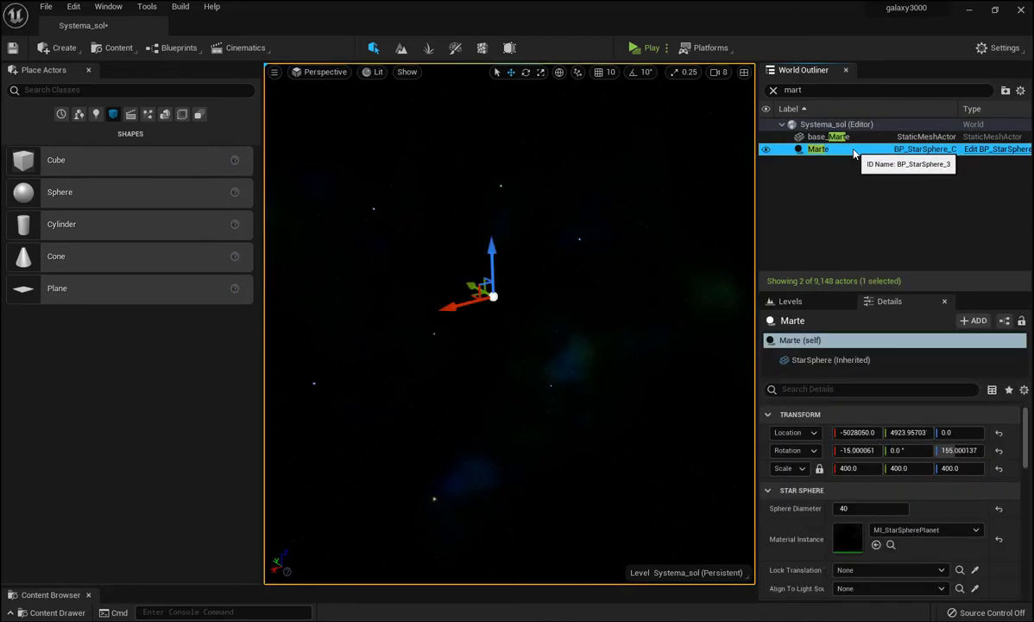
key(f)
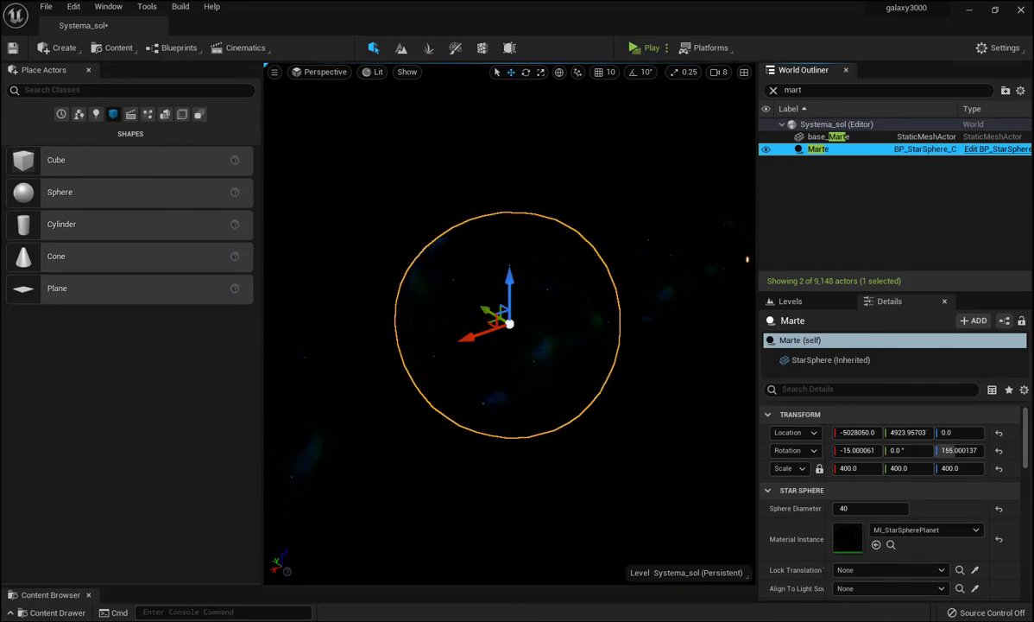
mouse_move(518, 345)
right_down()
mouse_move(483, 371)
mouse_move(475, 363)
right_up()
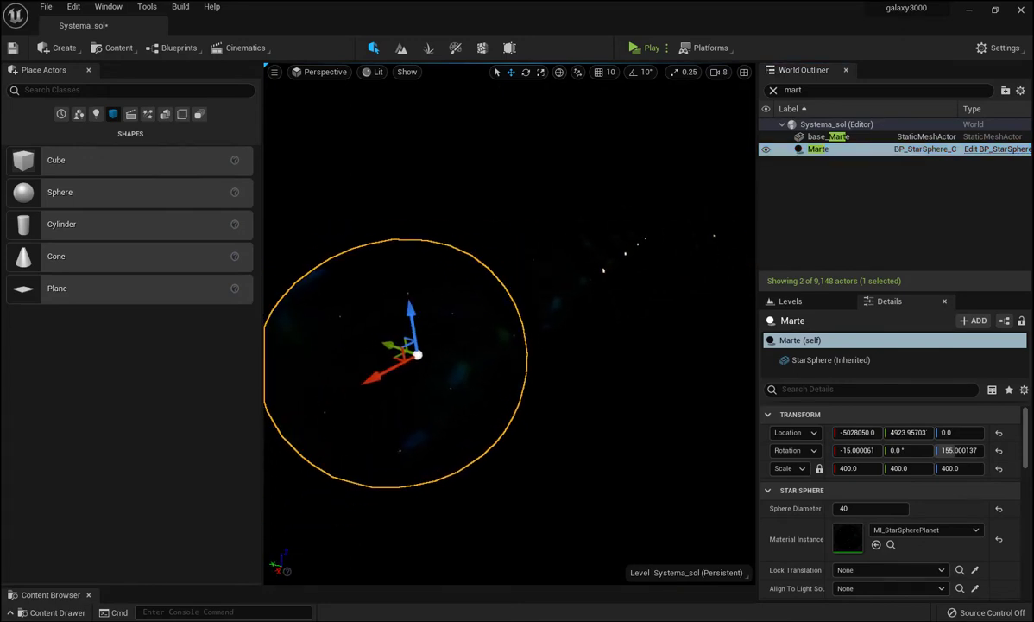
right_drag(475, 363, 458, 371)
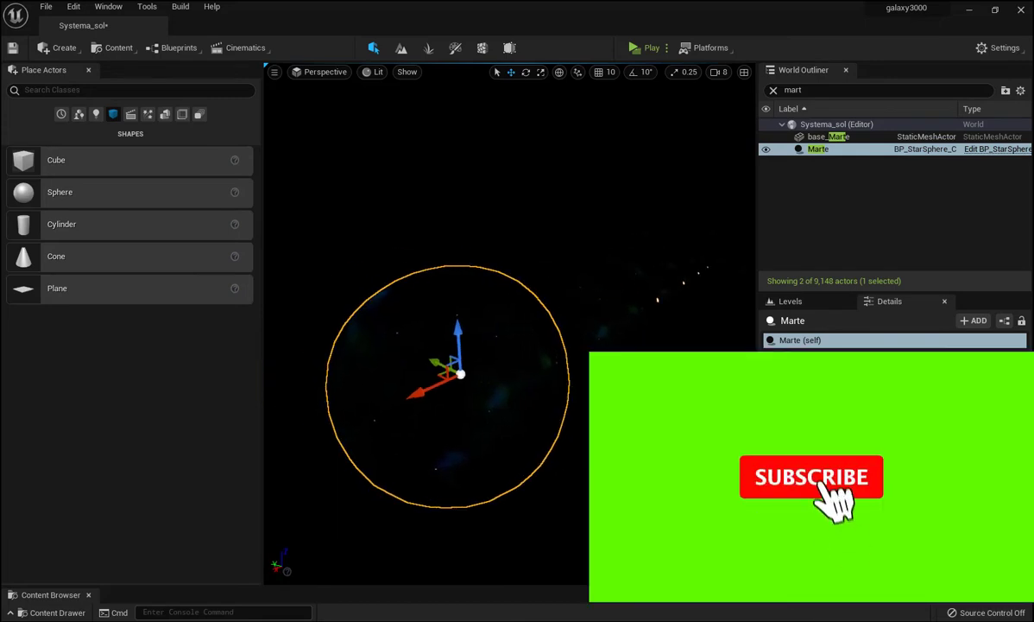
Step: Re-select Marte after picking Jupiter, center it with F, and orbit around the sphere
click(604, 306)
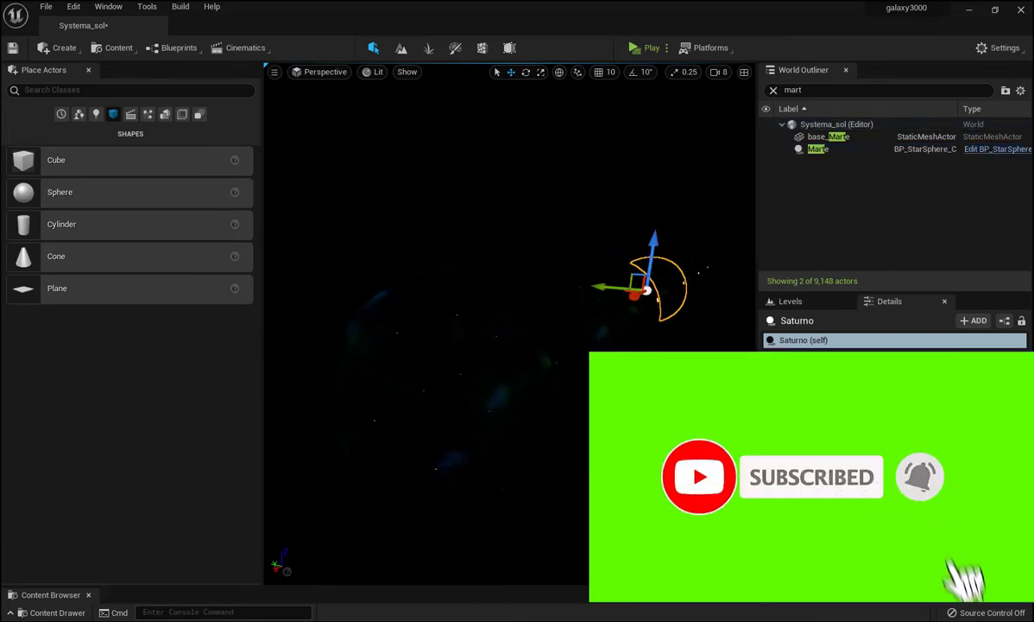
double_click(817, 148)
mouse_move(509, 345)
right_down()
mouse_move(415, 406)
mouse_move(588, 415)
right_up()
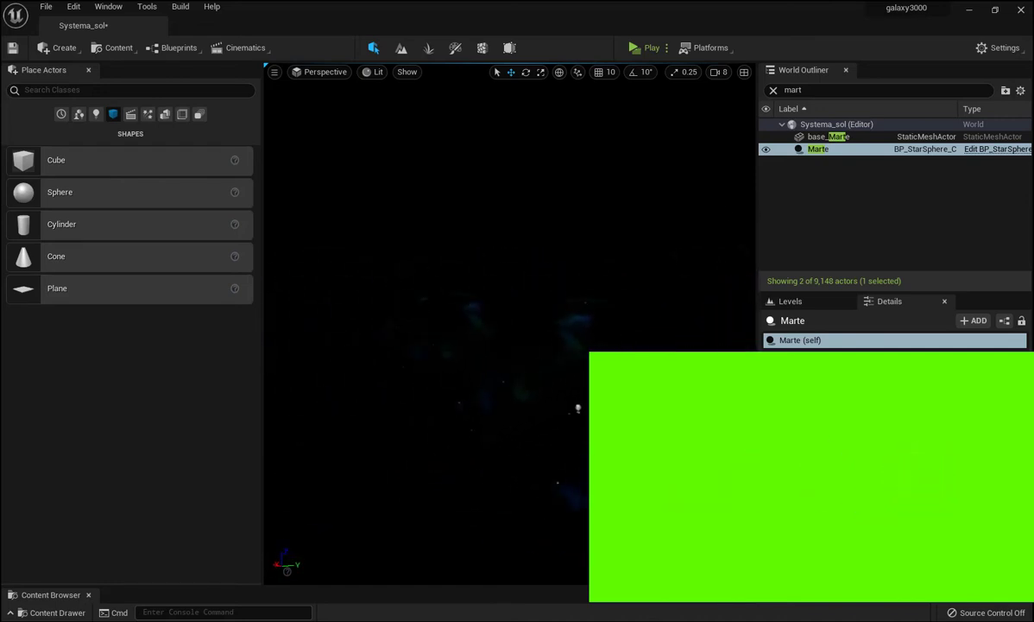
right_drag(513, 397, 430, 411)
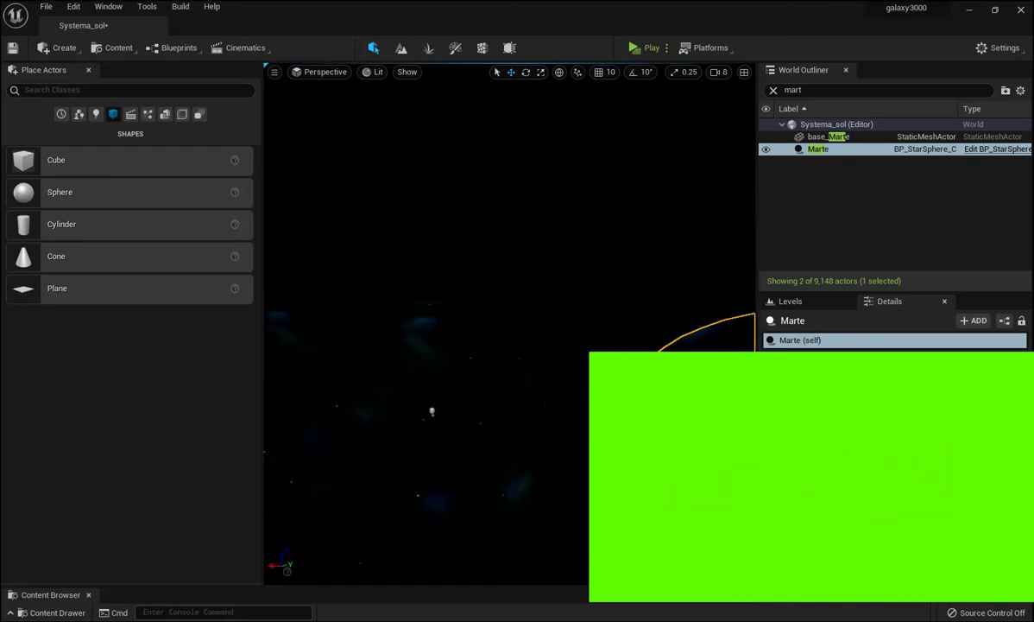
key(f)
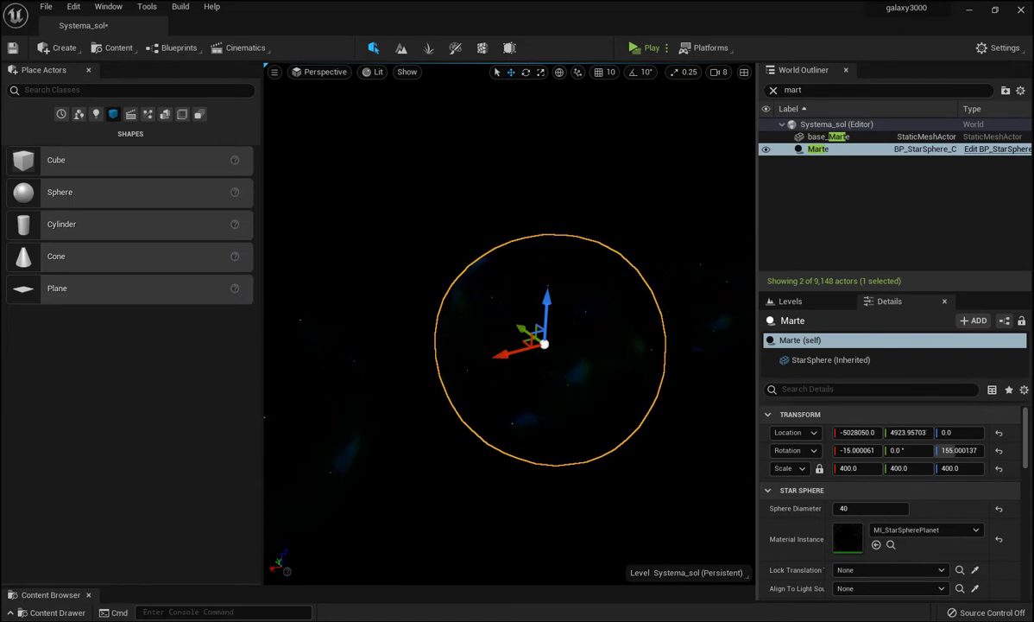
mouse_move(510, 328)
right_down()
mouse_move(552, 345)
mouse_move(562, 327)
right_up()
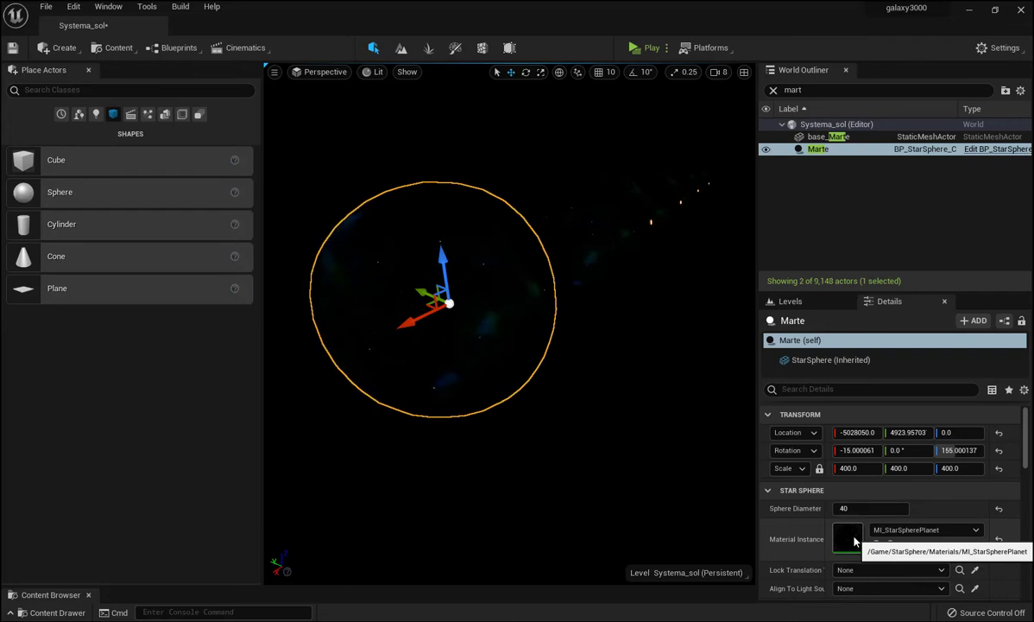
mouse_move(605, 346)
right_down()
mouse_move(639, 350)
mouse_move(605, 358)
right_up()
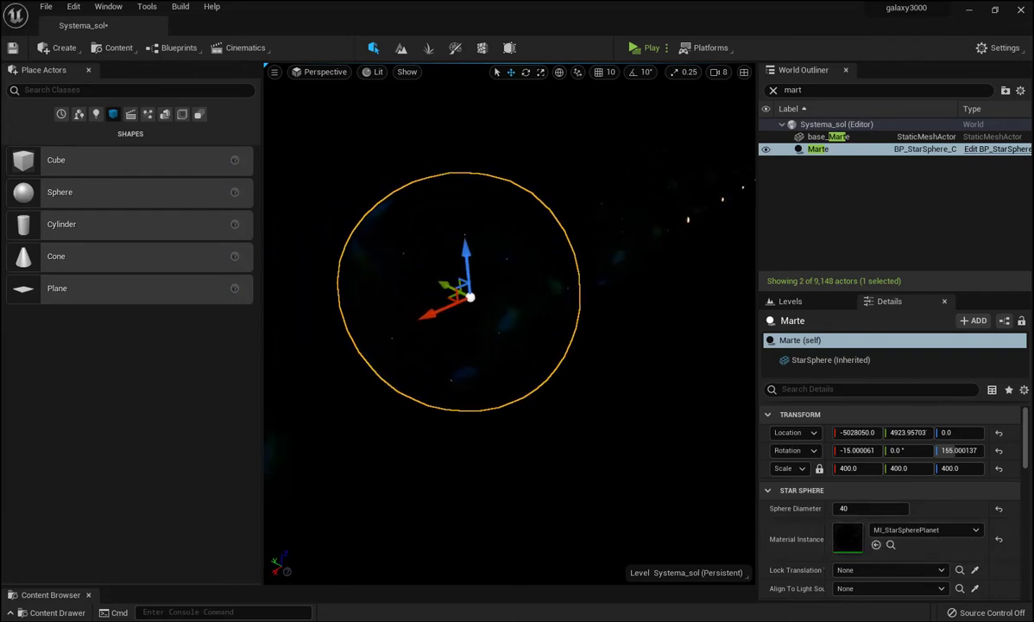
Step: Select base_Marte, frame it with F, and move the view in toward the station
click(826, 137)
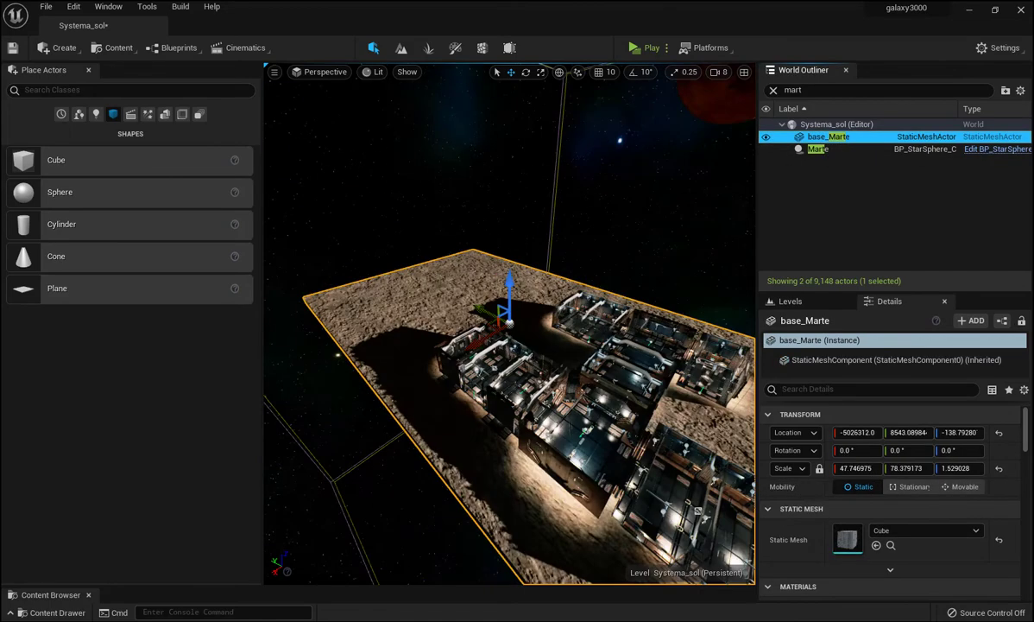
mouse_move(509, 328)
right_down()
mouse_move(388, 224)
mouse_move(285, 173)
mouse_move(268, 181)
right_up()
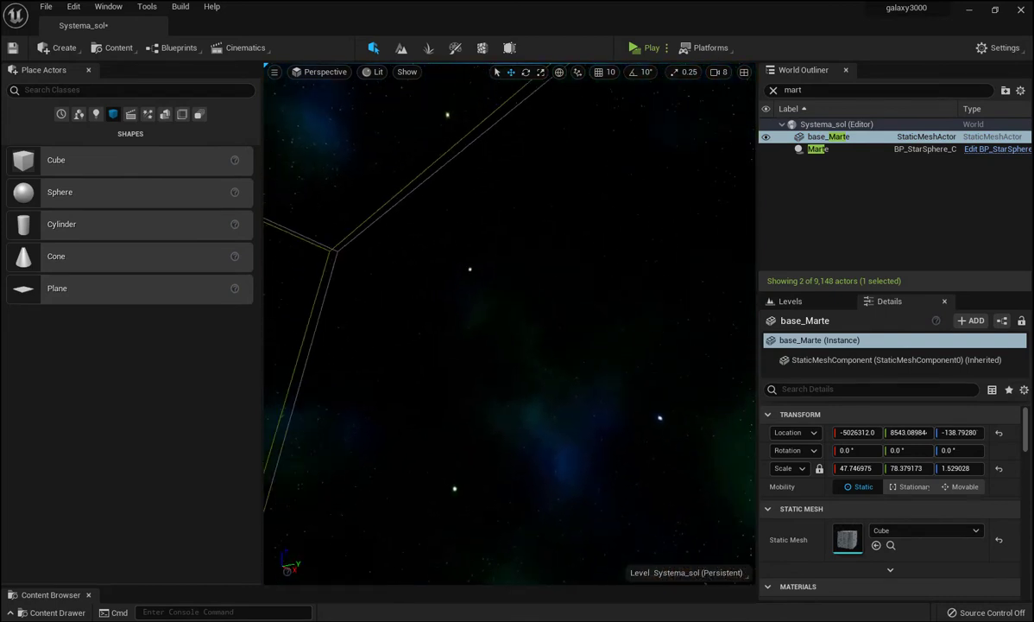
key(f)
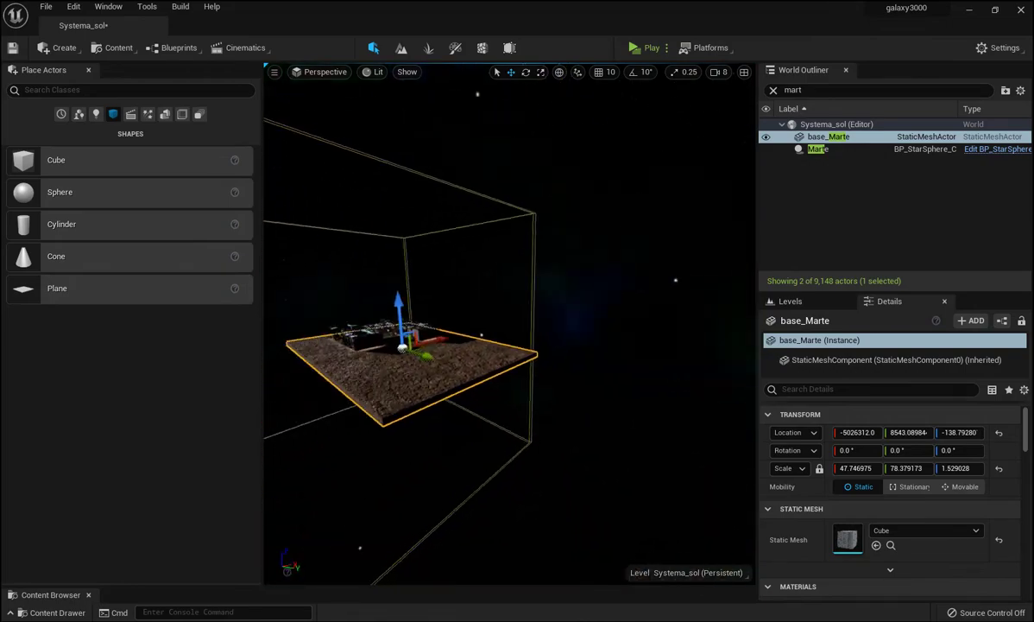
mouse_move(510, 328)
right_down()
mouse_move(484, 311)
mouse_move(505, 303)
mouse_move(518, 311)
mouse_move(509, 363)
right_up()
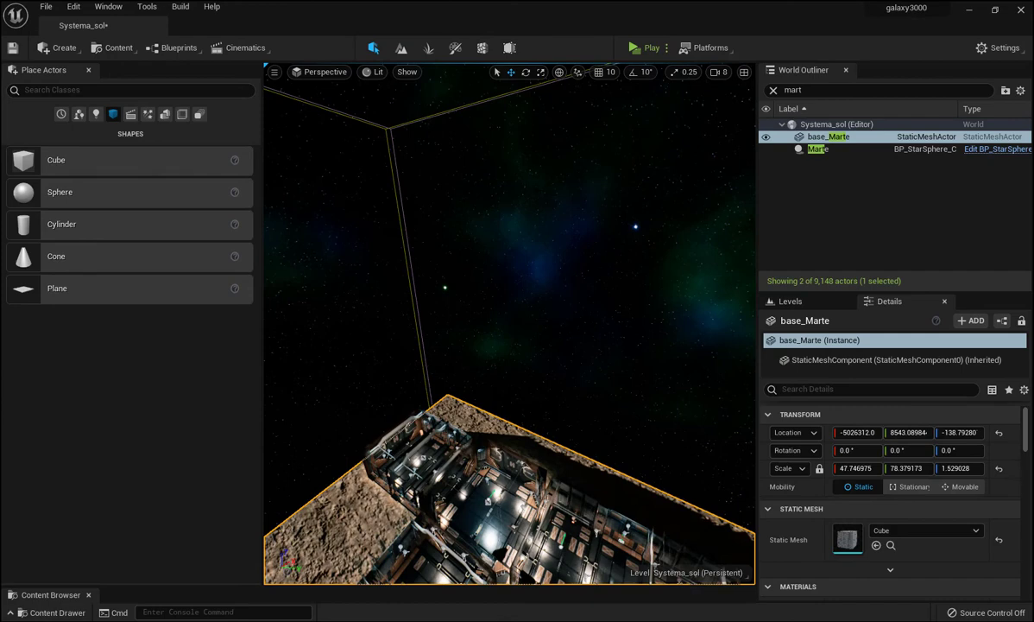
Step: Fly past the station and look around the starfield above it toward the sun
mouse_move(509, 328)
right_down()
mouse_move(518, 346)
mouse_move(505, 347)
right_up()
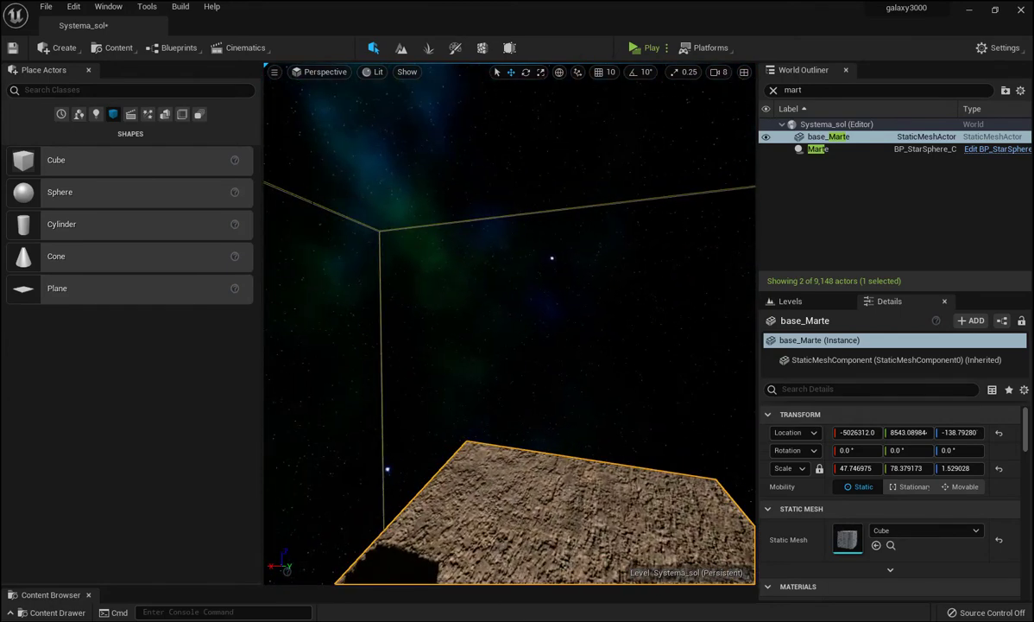
mouse_move(505, 347)
right_down()
mouse_move(505, 311)
mouse_move(579, 190)
right_up()
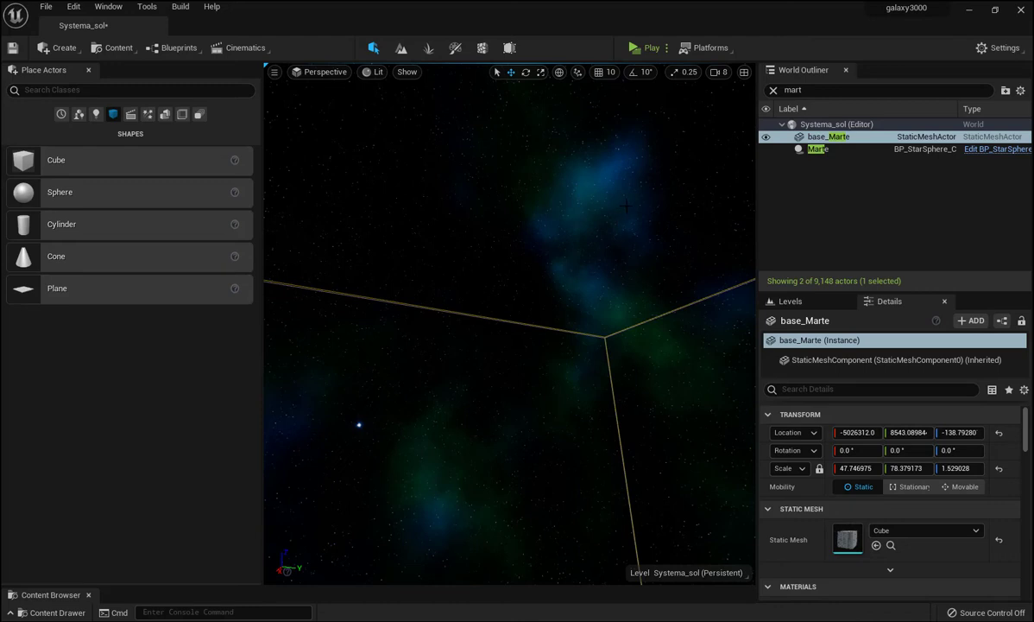
mouse_move(627, 204)
right_down()
mouse_move(700, 233)
mouse_move(657, 199)
mouse_move(665, 164)
mouse_move(656, 181)
mouse_move(605, 207)
right_up()
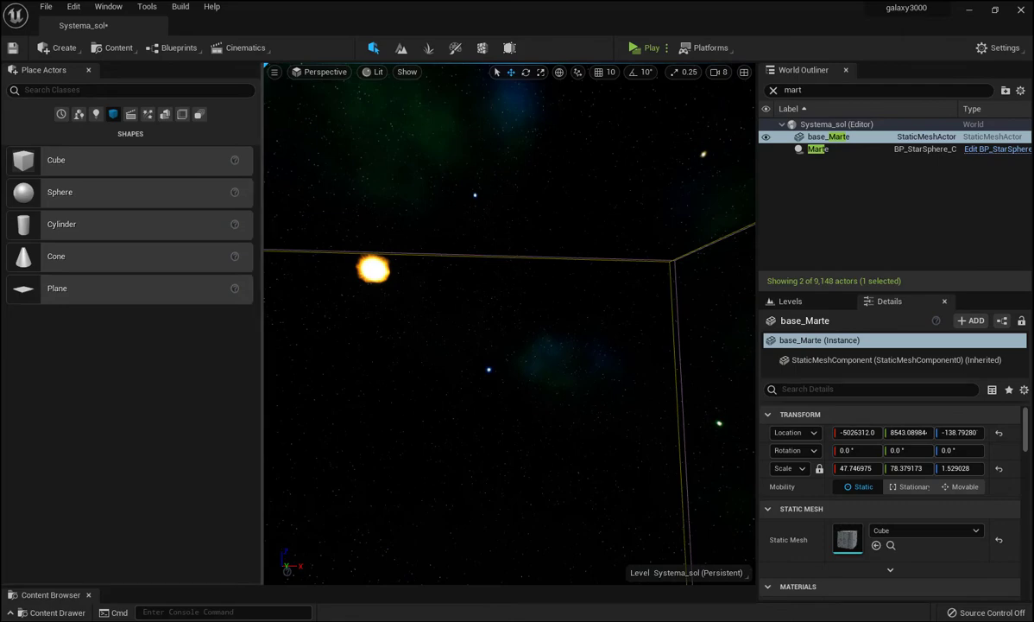
right_drag(604, 207, 562, 229)
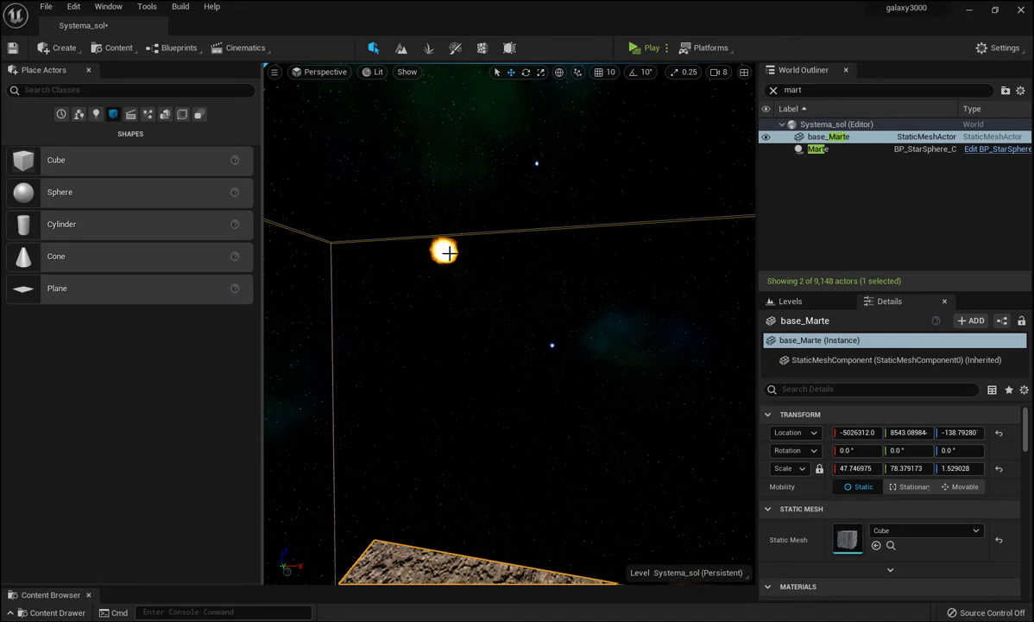
Step: Select Marte in the viewport and orbit to view the red planet above base_Marte
click(446, 252)
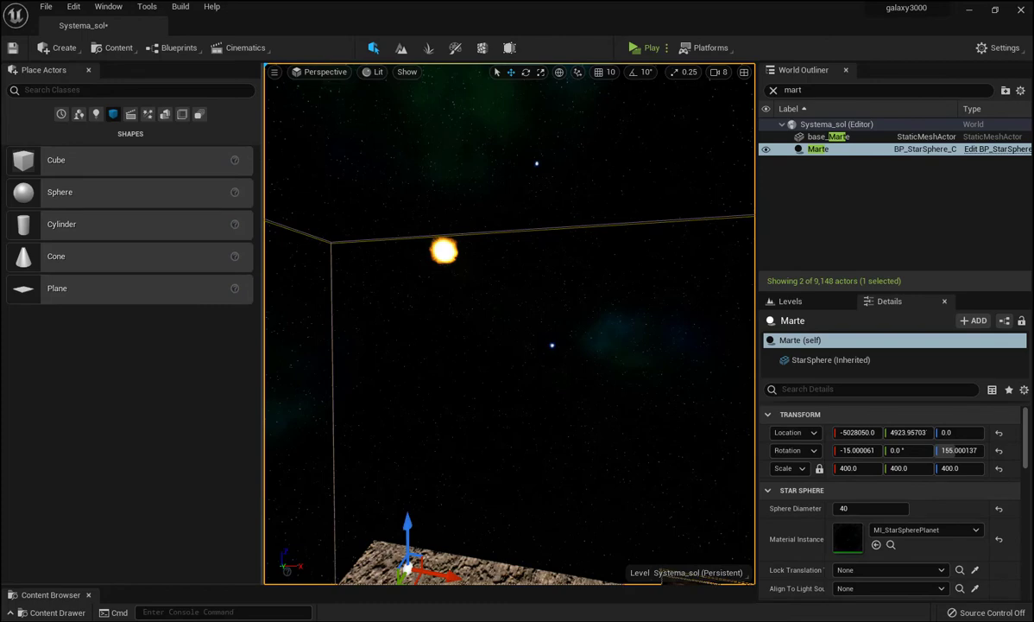
right_drag(450, 251, 450, 251)
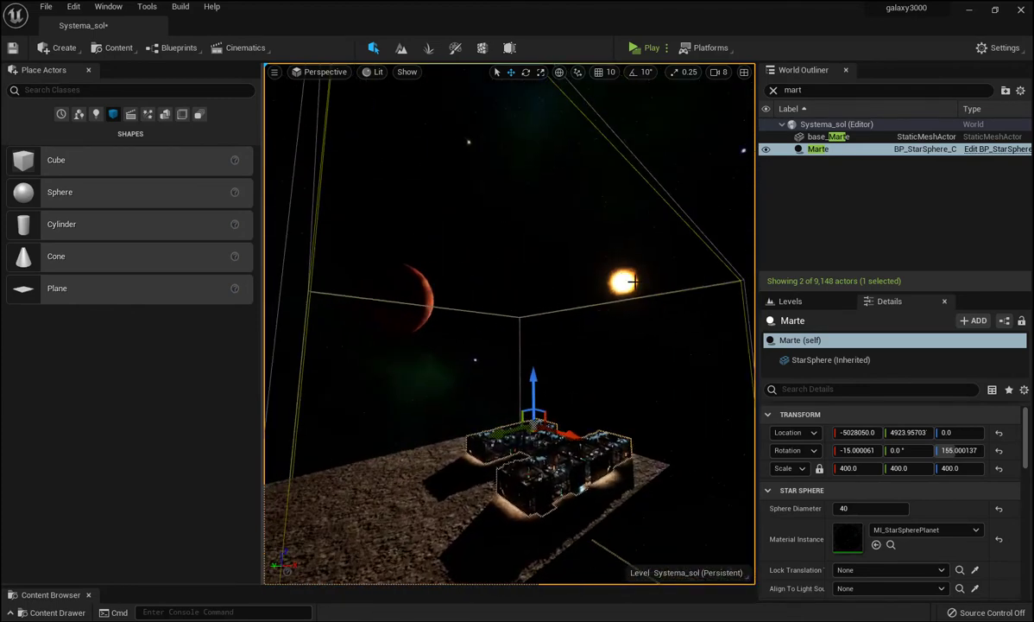
right_drag(450, 252, 450, 251)
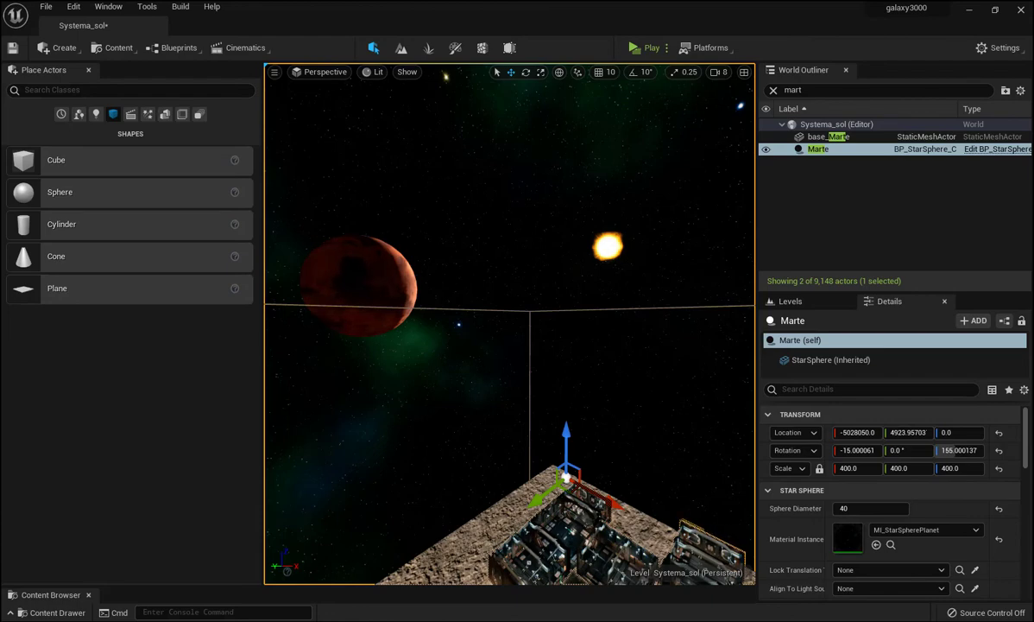
right_drag(450, 251, 484, 216)
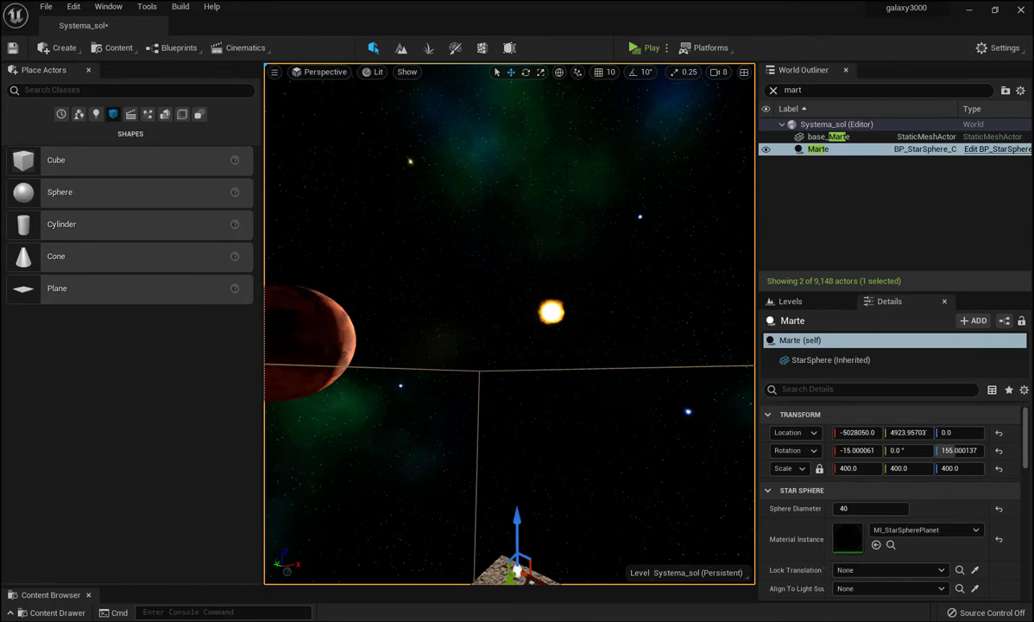
mouse_move(510, 323)
right_down()
mouse_move(561, 294)
mouse_move(552, 372)
mouse_move(535, 311)
right_up()
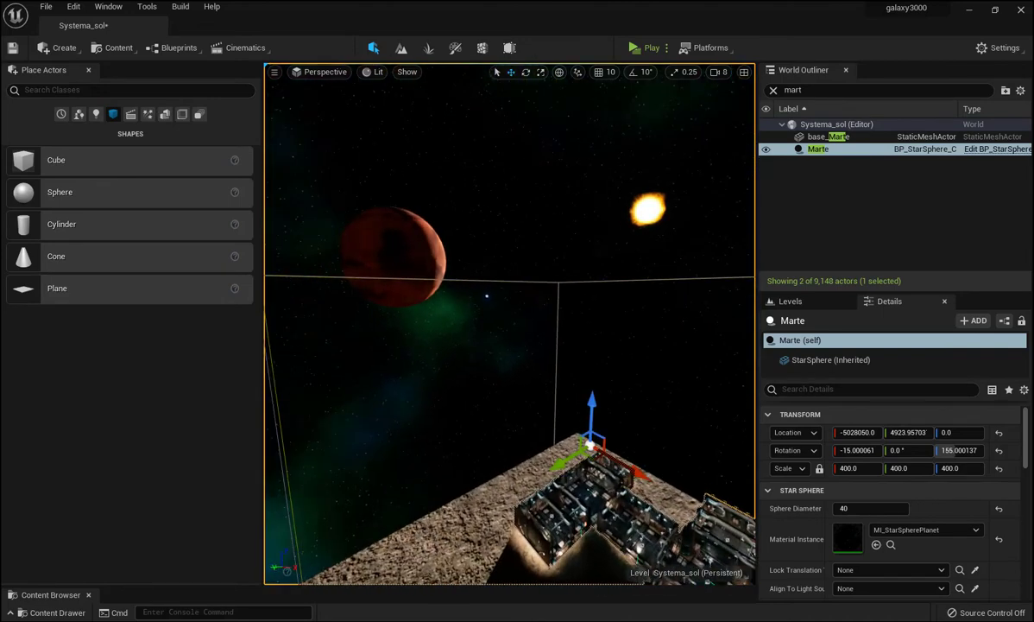
right_drag(536, 311, 544, 302)
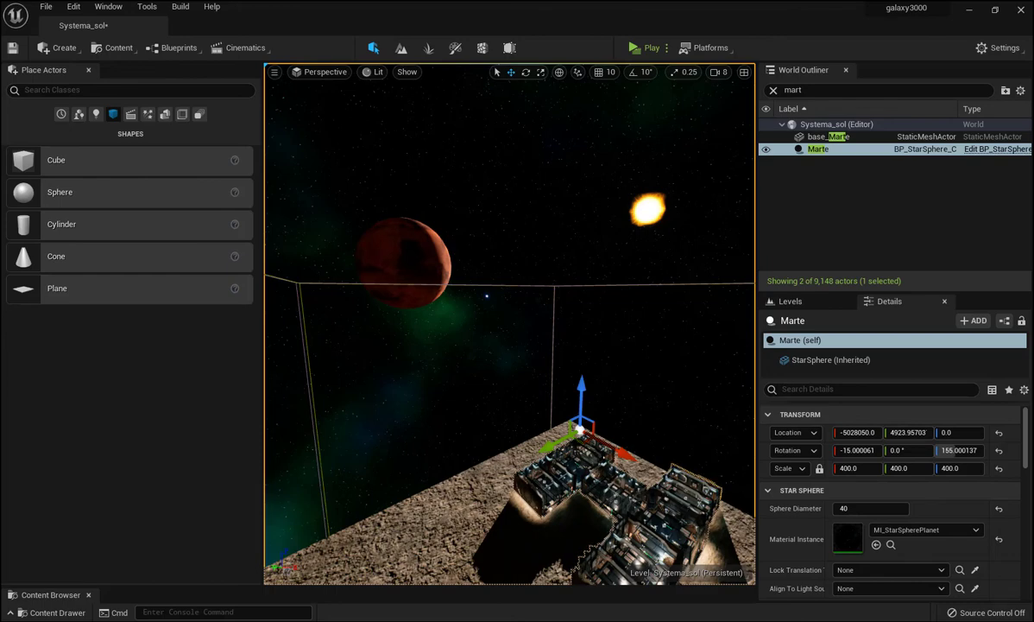
mouse_move(509, 329)
right_down()
mouse_move(526, 337)
mouse_move(501, 334)
right_up()
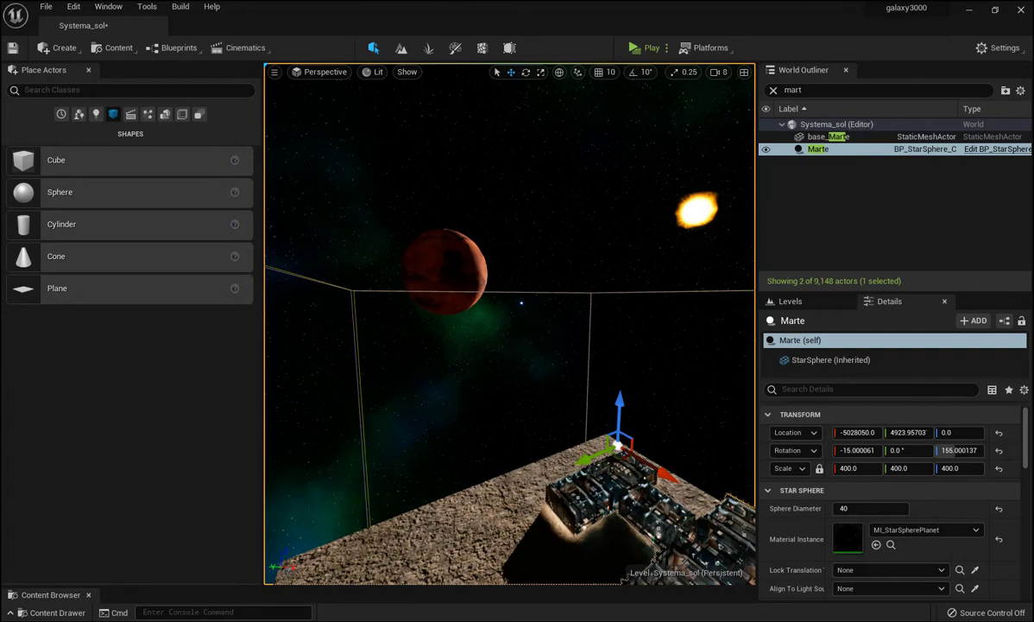
Step: Bring Sphere2 toward the camera, lower it, and set its Mobility to Movable
click(444, 270)
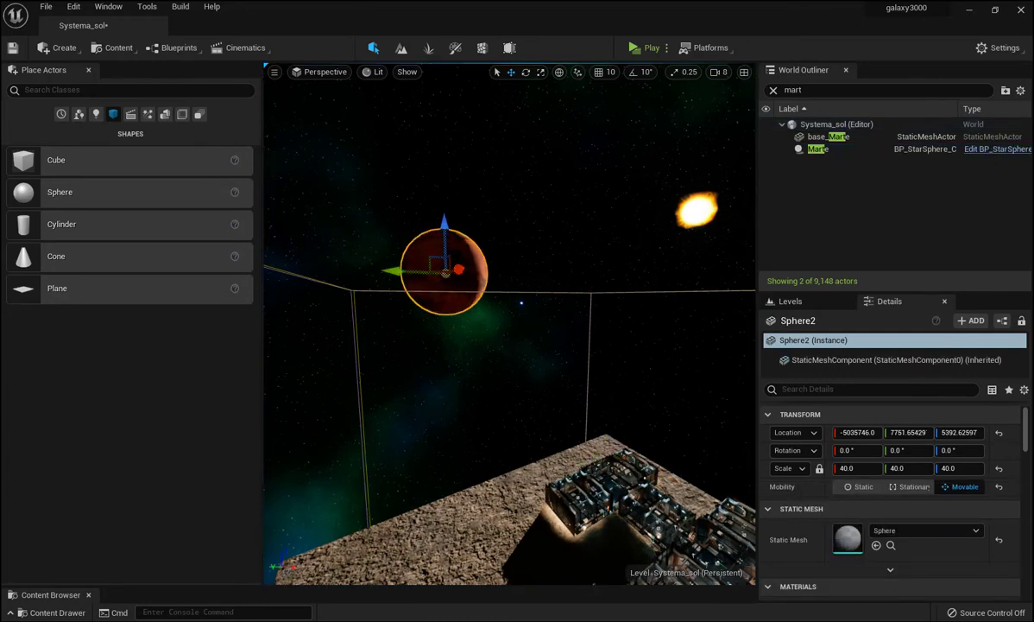
drag(435, 270, 676, 345)
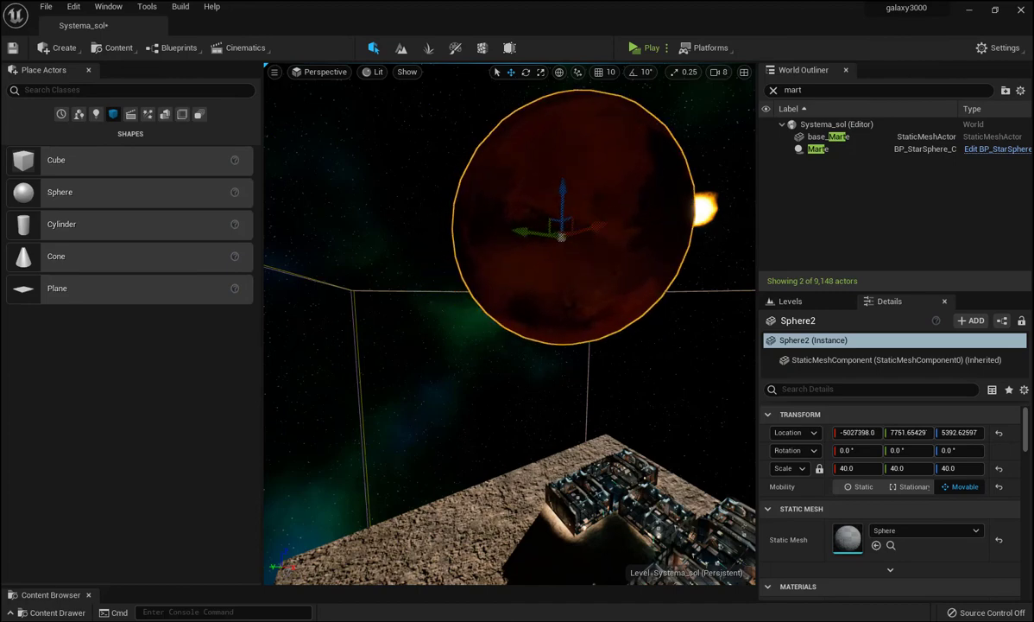
scroll(510, 325, up, 1)
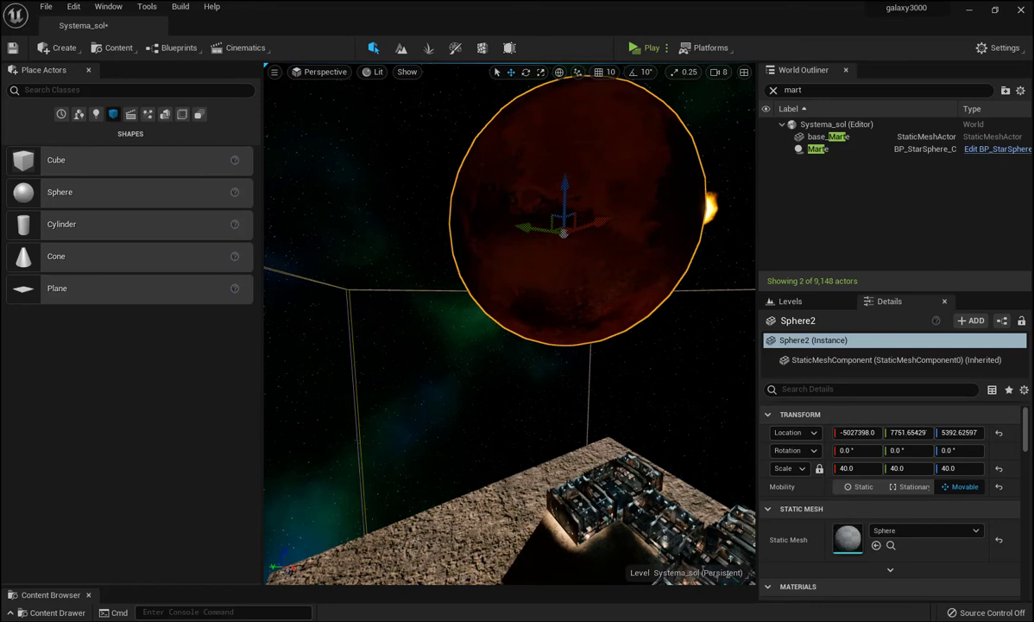
drag(569, 188, 565, 233)
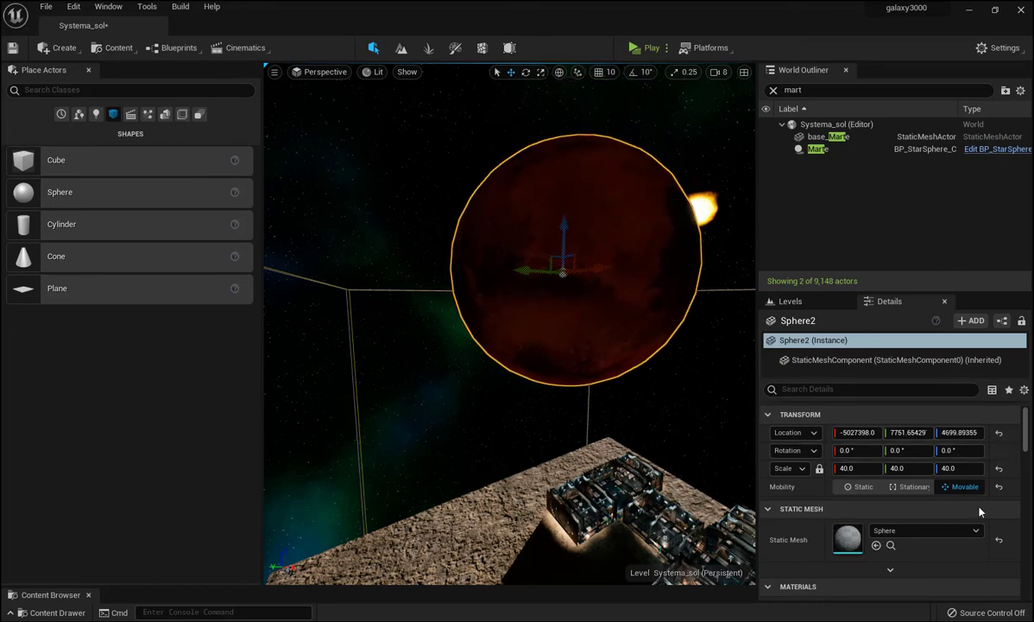
click(967, 487)
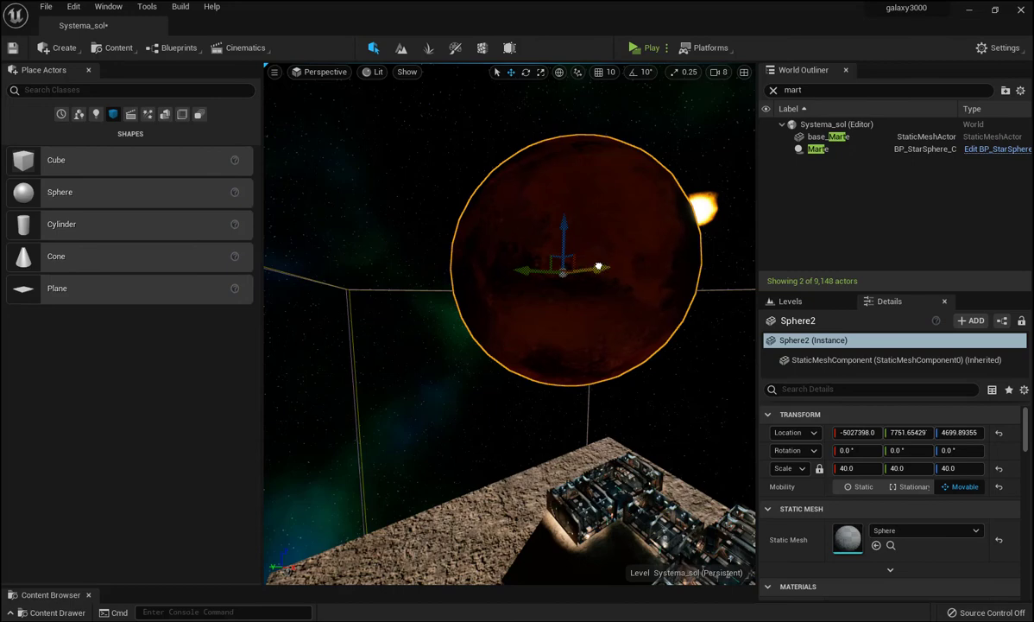
Step: Shift Sphere2 left to about -5032993.0, 7751.65, 5887.09, floating above the base_Marte station
mouse_move(596, 269)
mouse_down()
mouse_move(483, 287)
mouse_move(462, 209)
mouse_up()
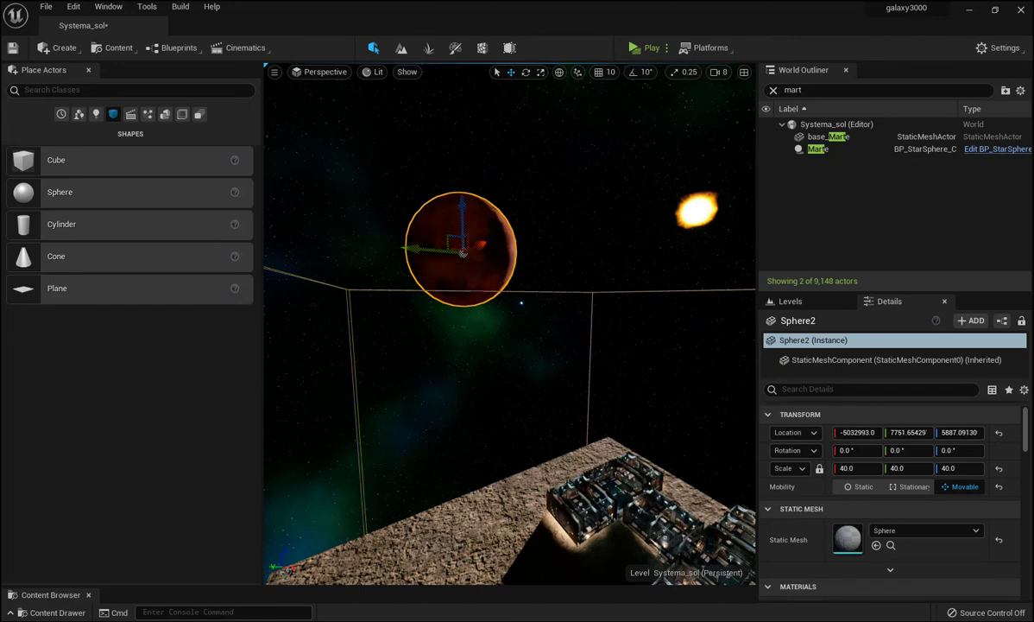
right_drag(510, 328, 518, 311)
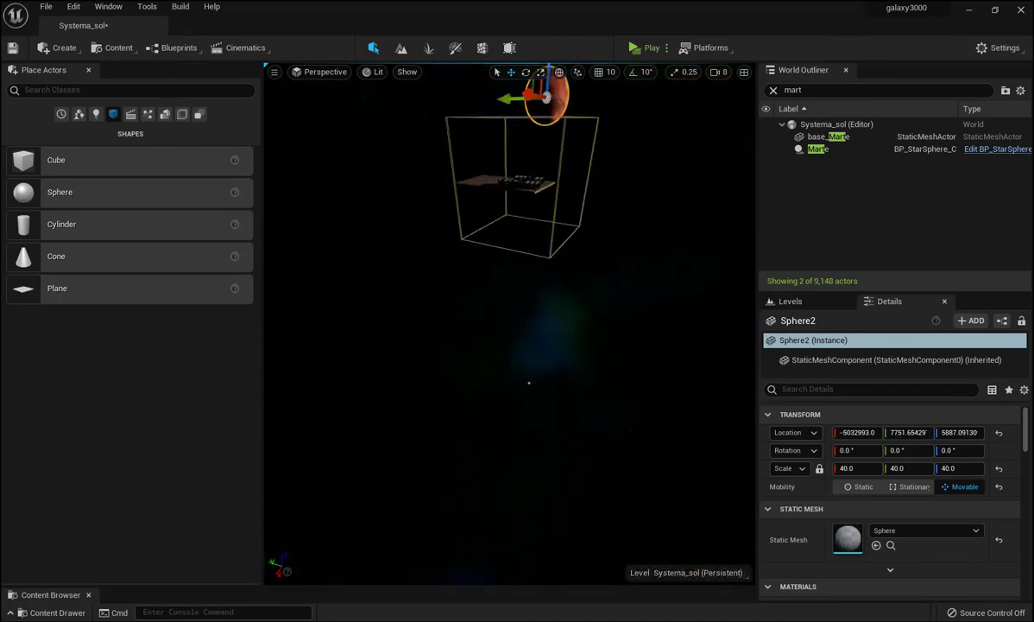
scroll(584, 432, up, 10)
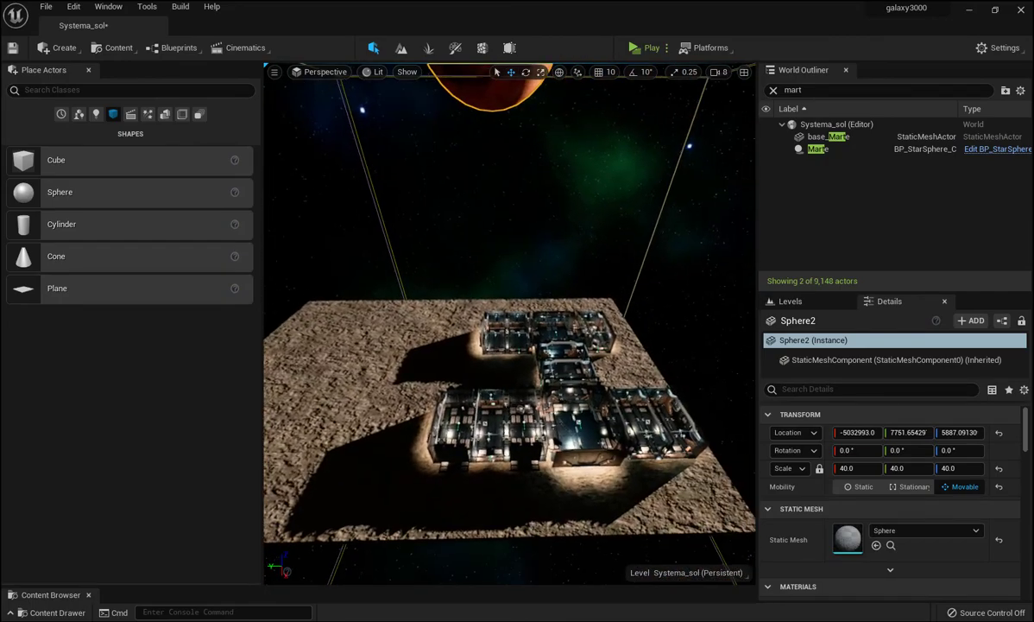
scroll(584, 431, up, 5)
scroll(584, 432, down, 8)
scroll(584, 432, down, 3)
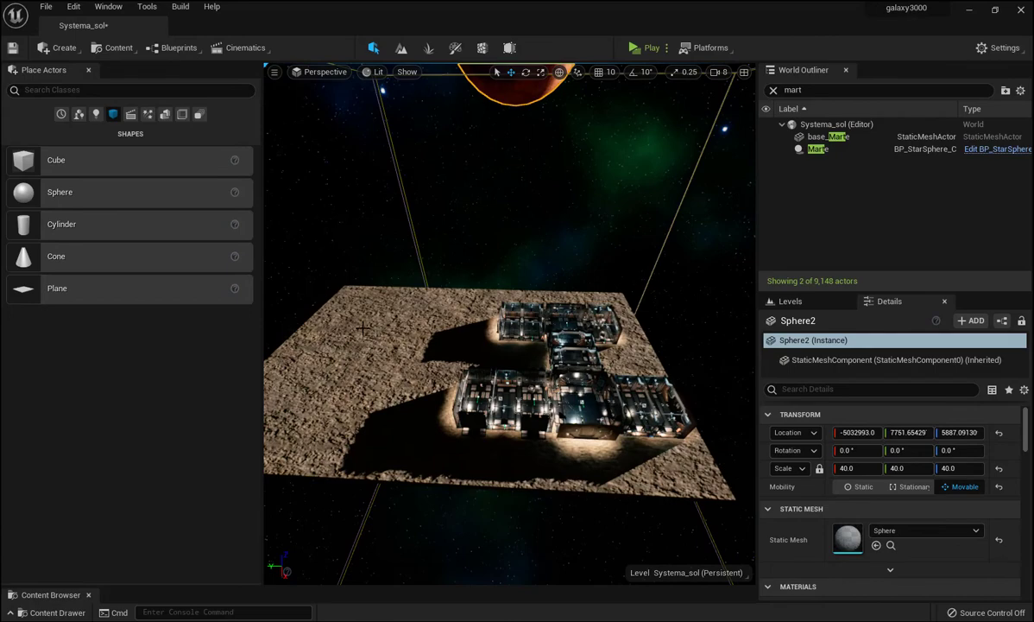
mouse_move(411, 282)
right_down()
mouse_move(362, 250)
mouse_move(414, 284)
mouse_move(406, 276)
mouse_move(432, 242)
right_up()
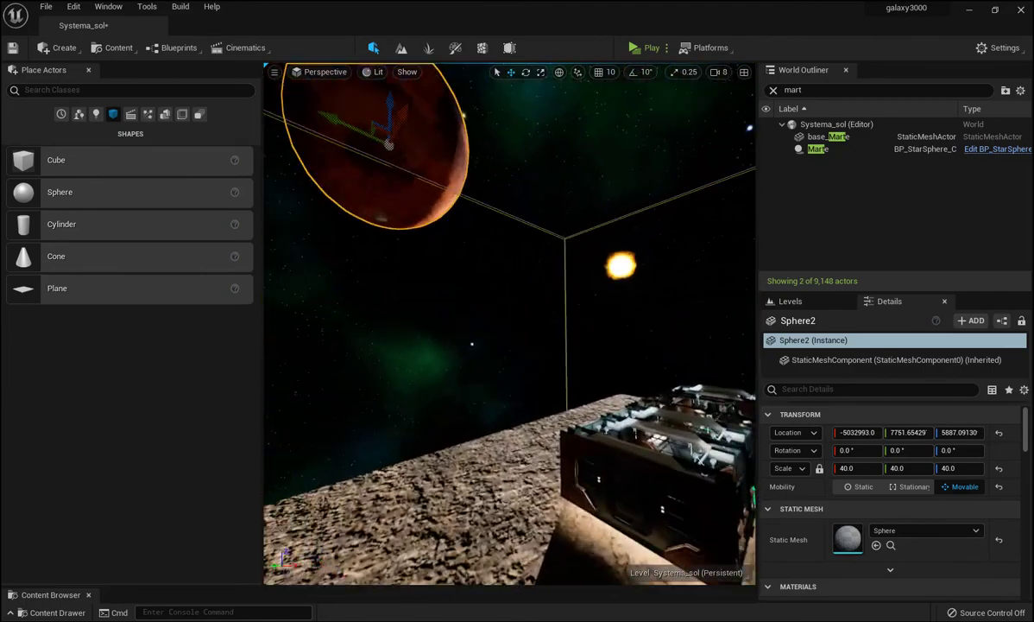